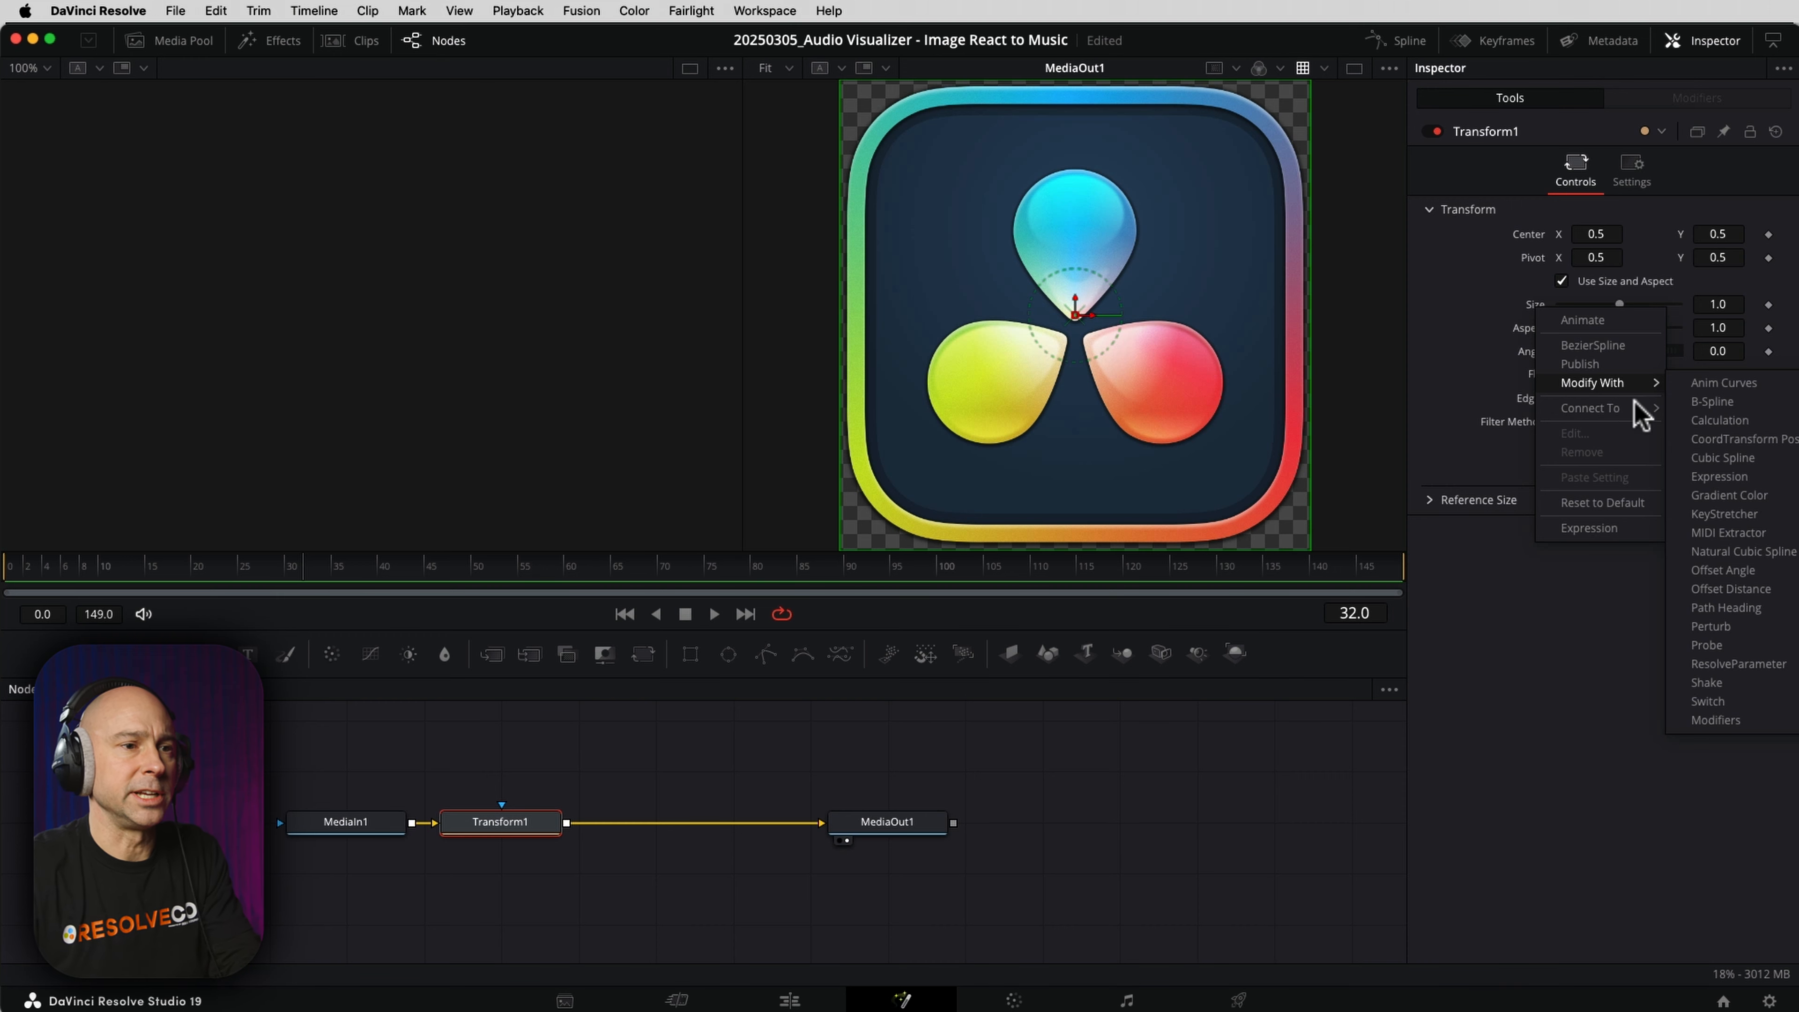
- Modify the Transform1 node's Size with the Suck Less Audio (WAV) modifier and open the modifier's controls
mouse_move(1717, 723)
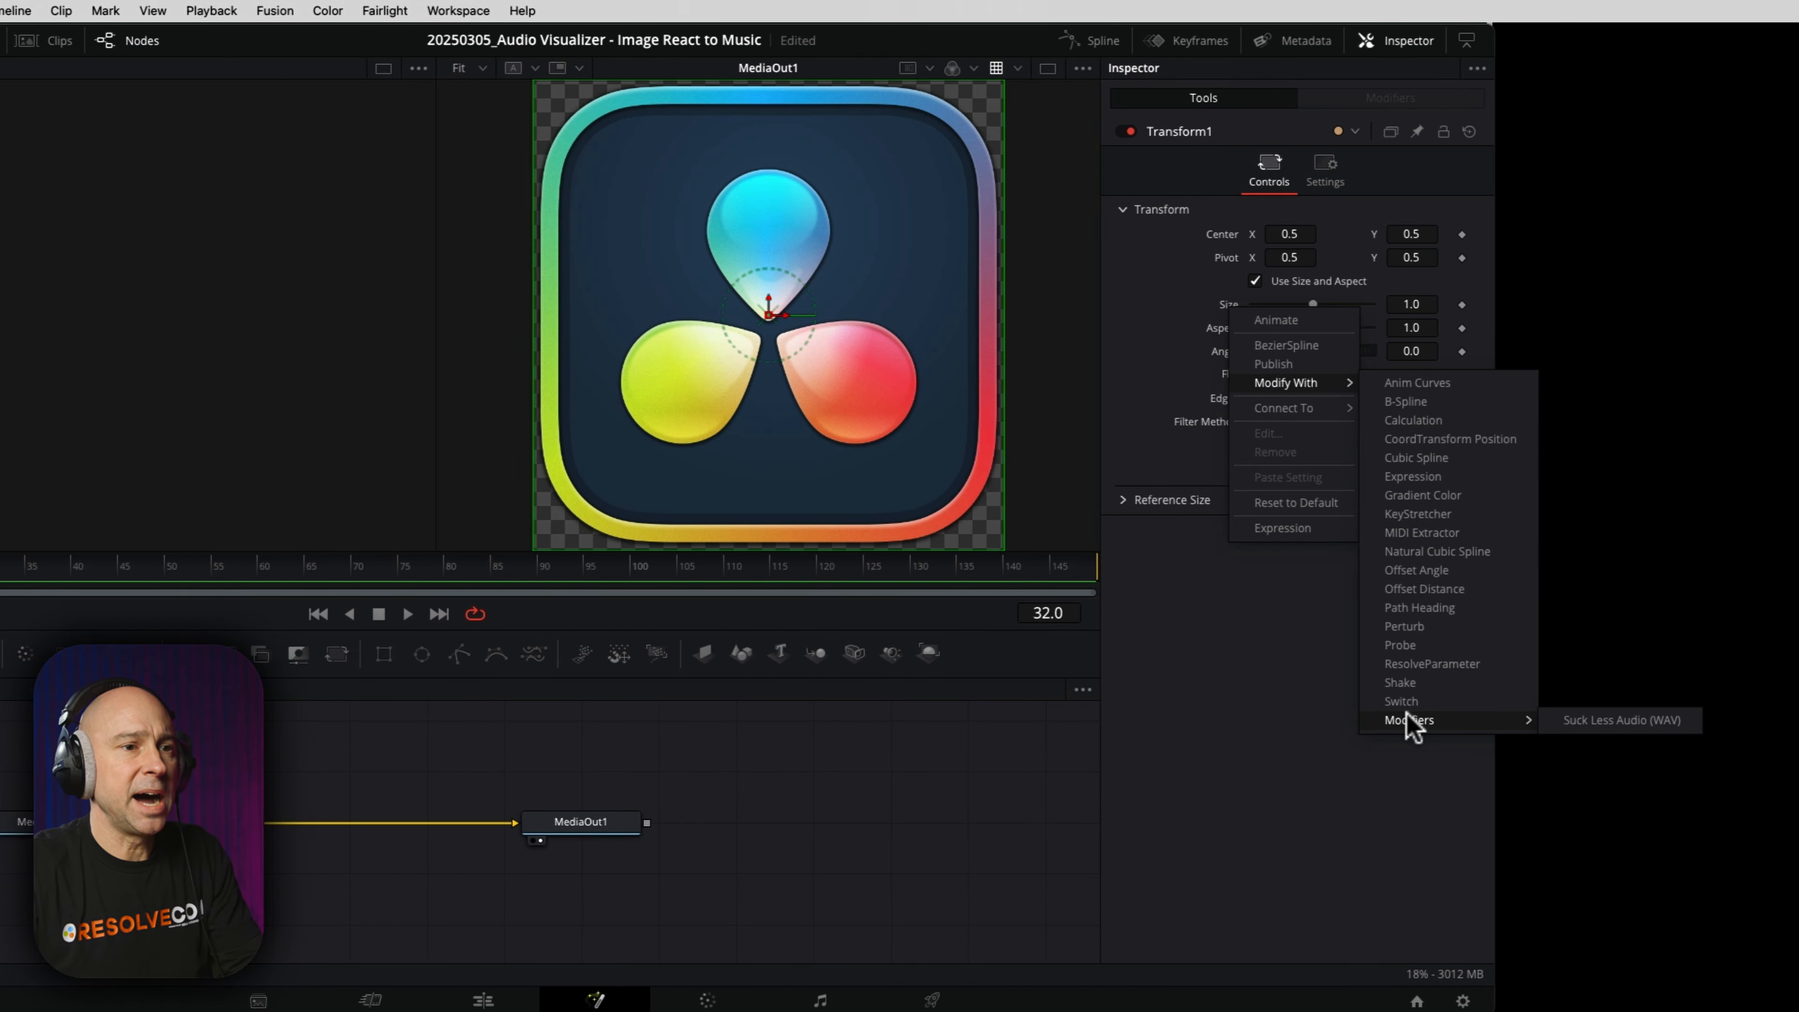
left_click(1585, 722)
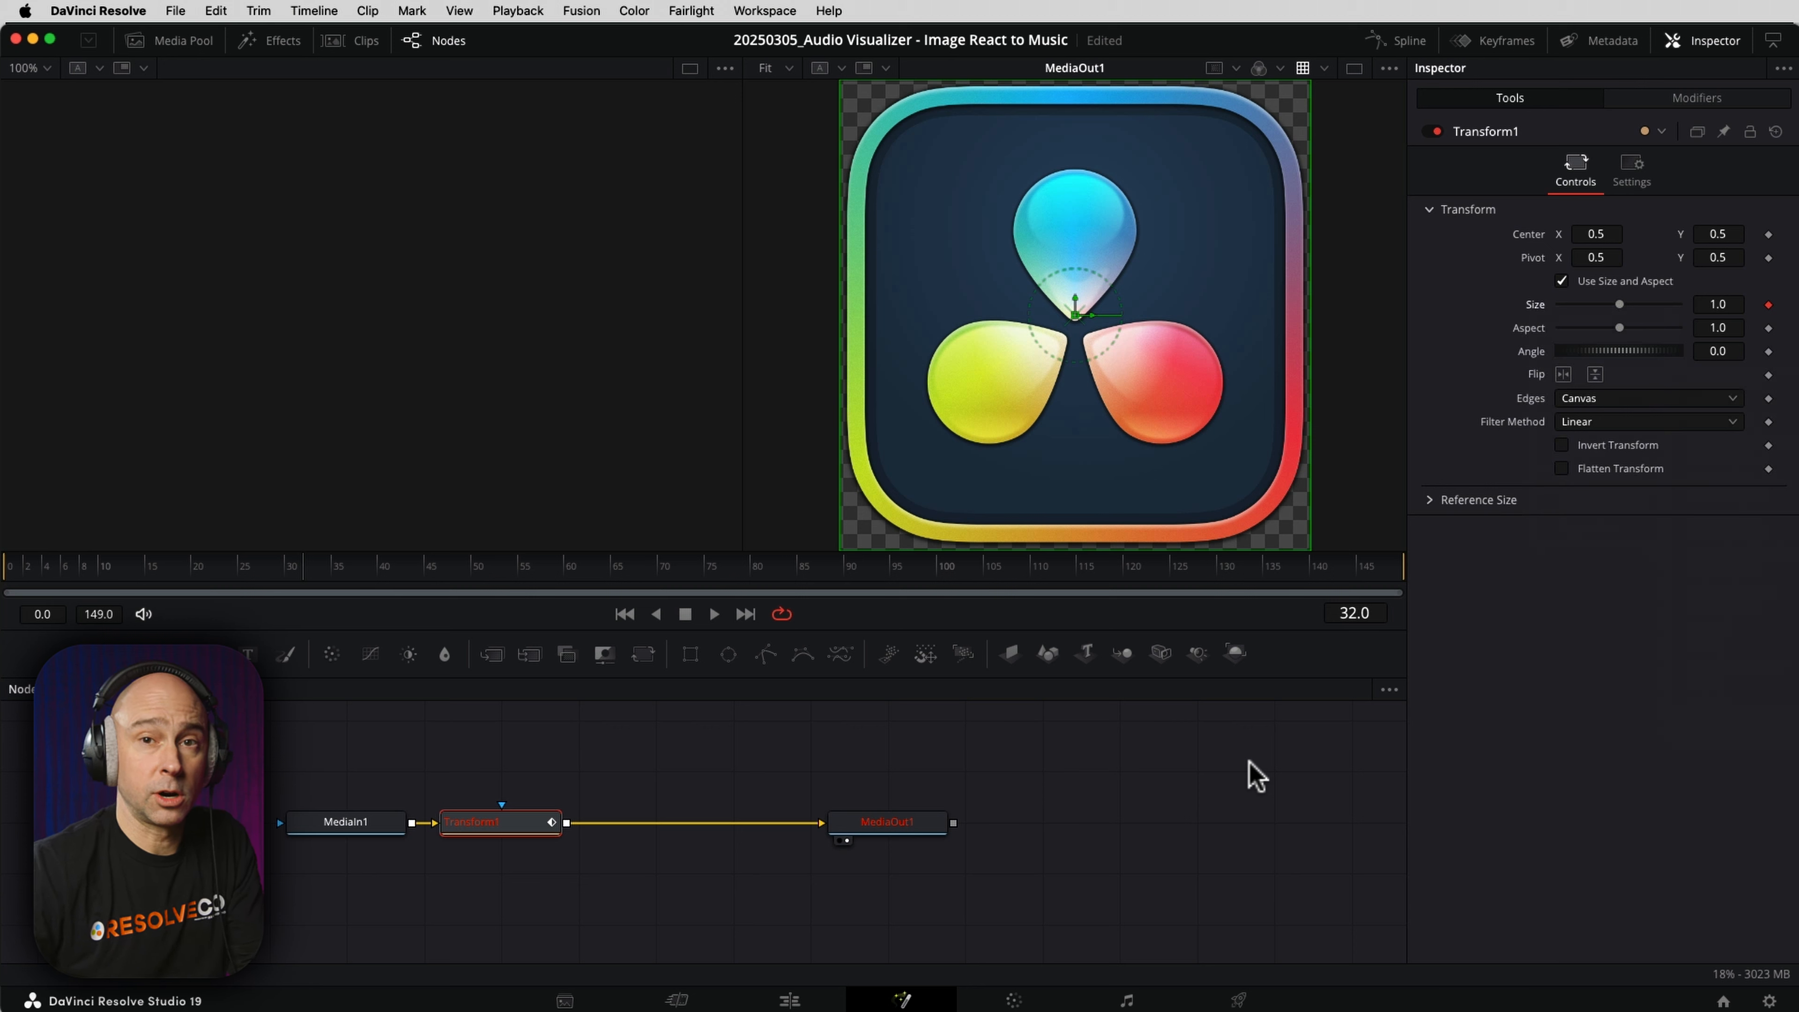
left_click(1660, 101)
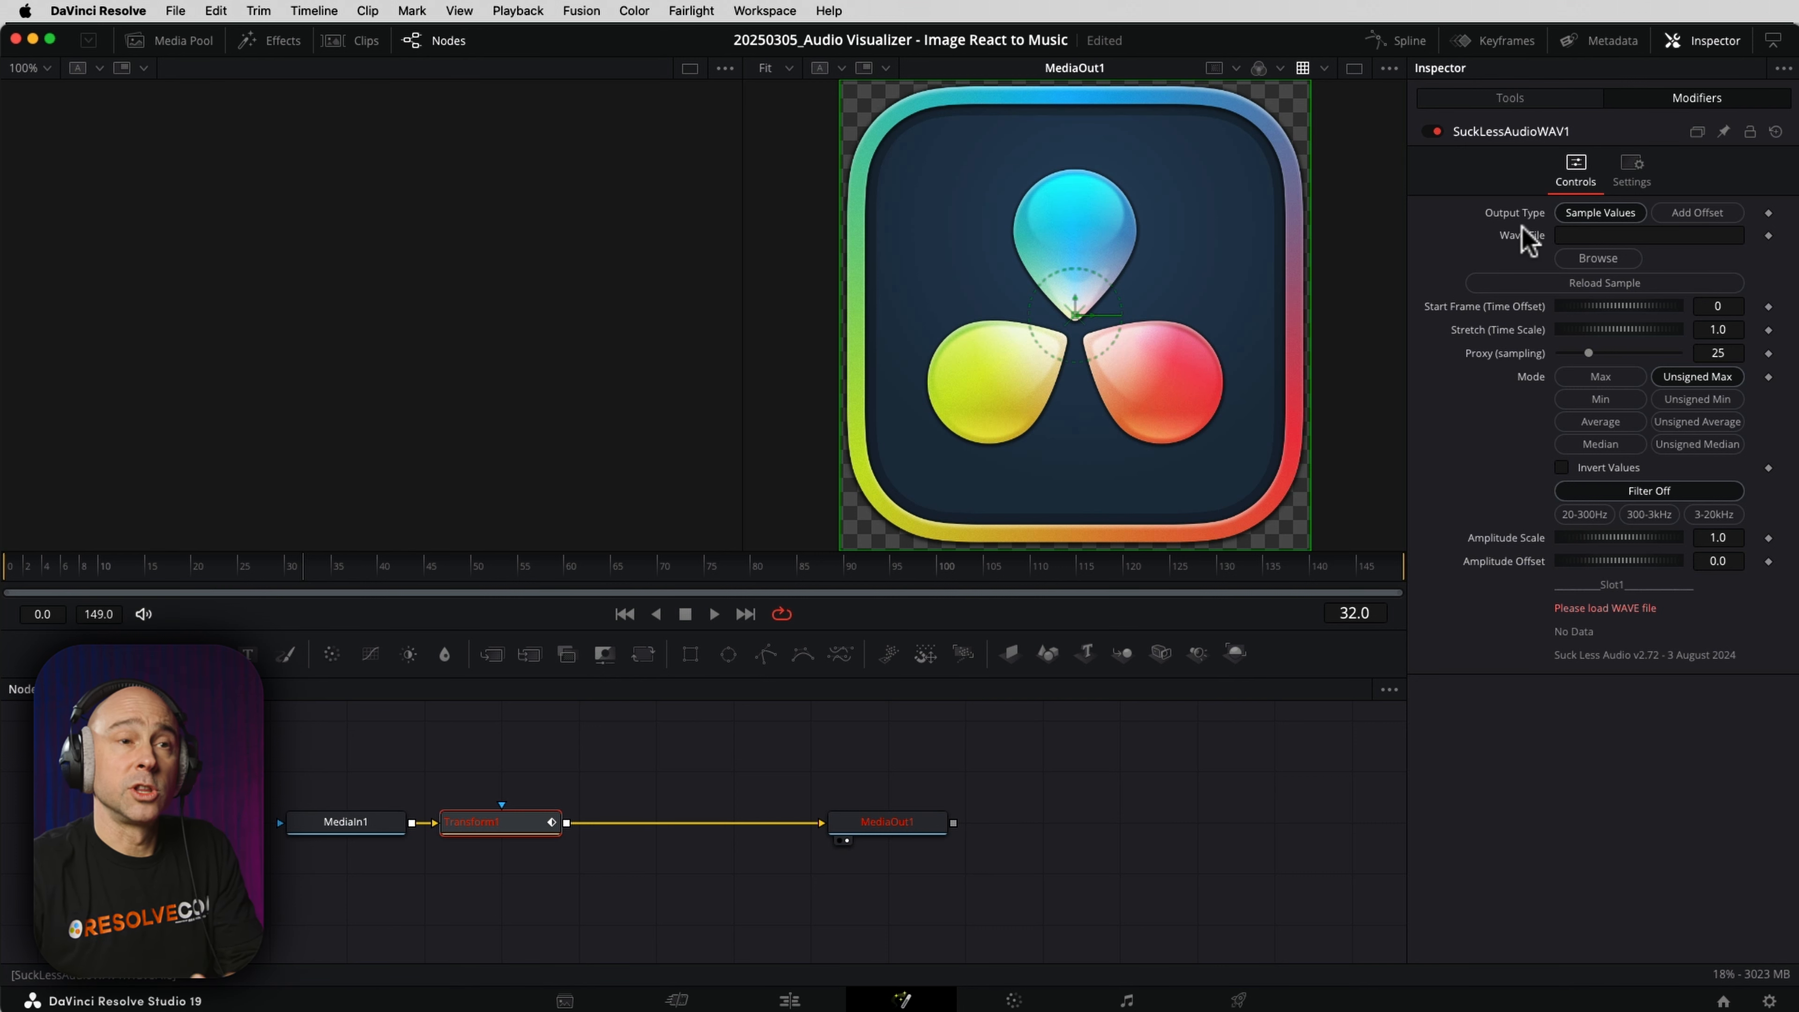
left_click(1503, 238)
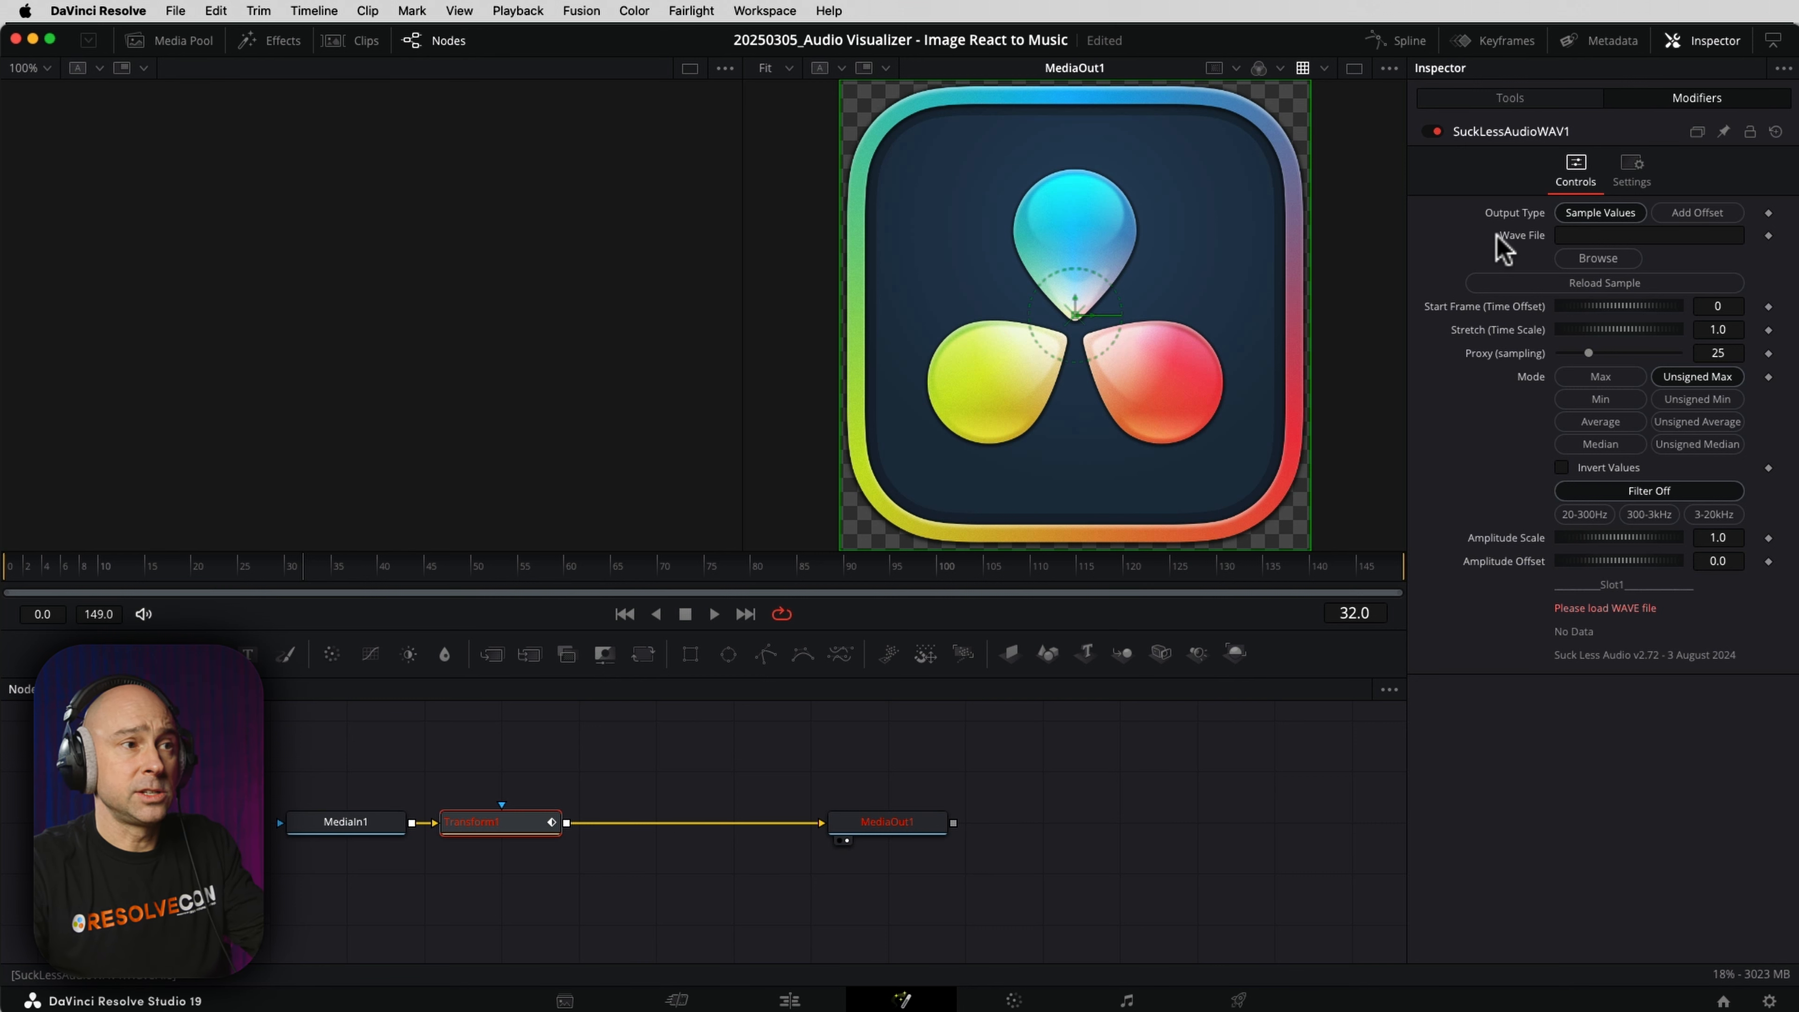
- Load Cool_Dudes_short_version_1.wav as the modifier's wave file and play the composition to preview the logo's size animation
left_click(1580, 259)
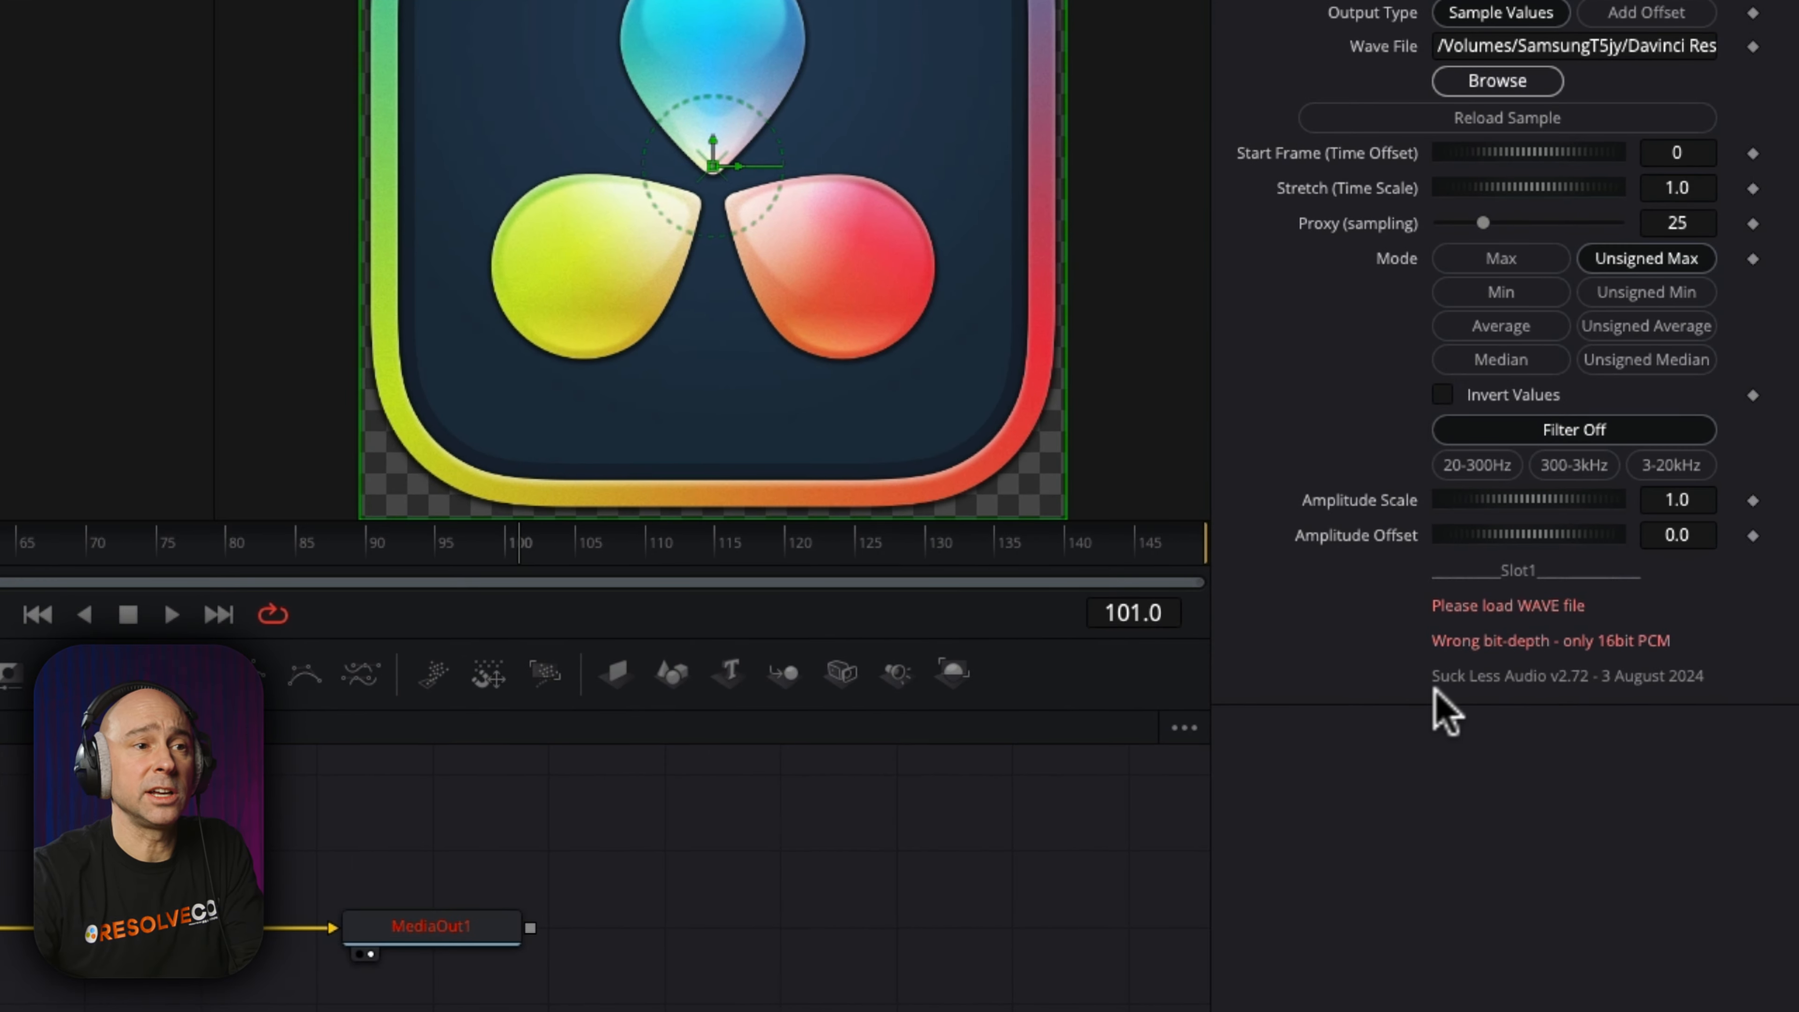
left_click(1620, 651)
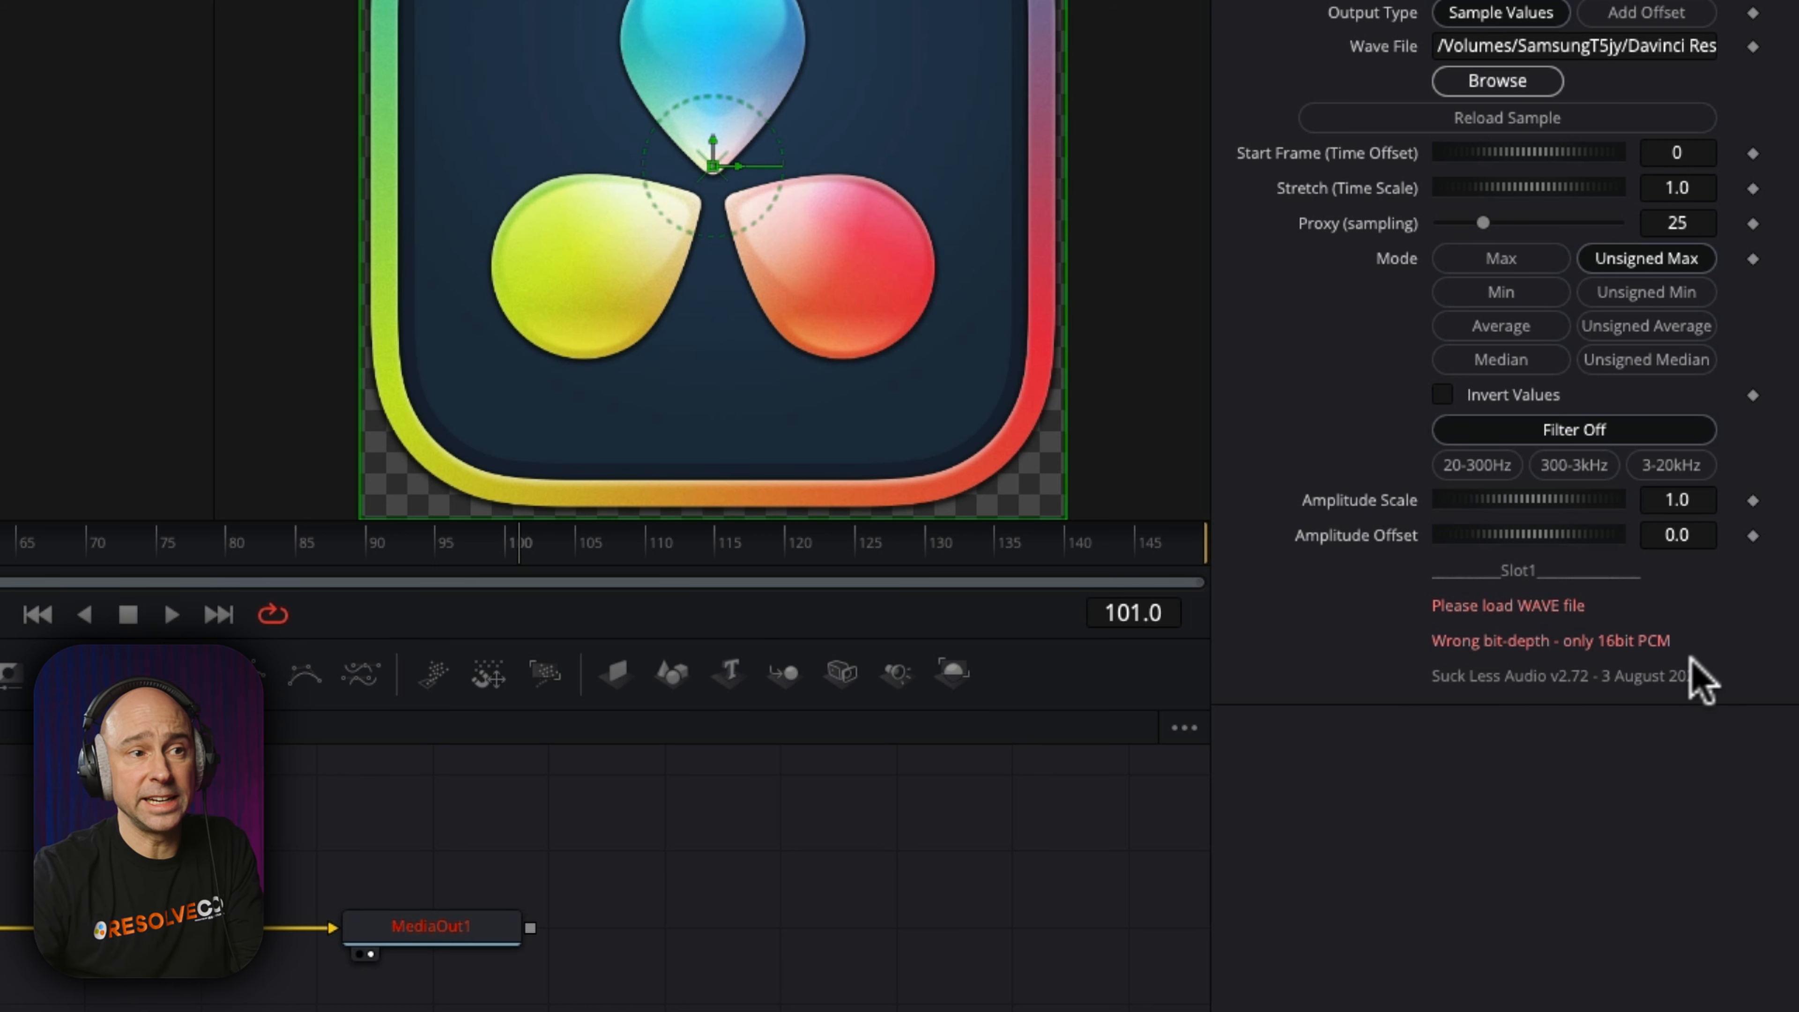
left_click(1472, 663)
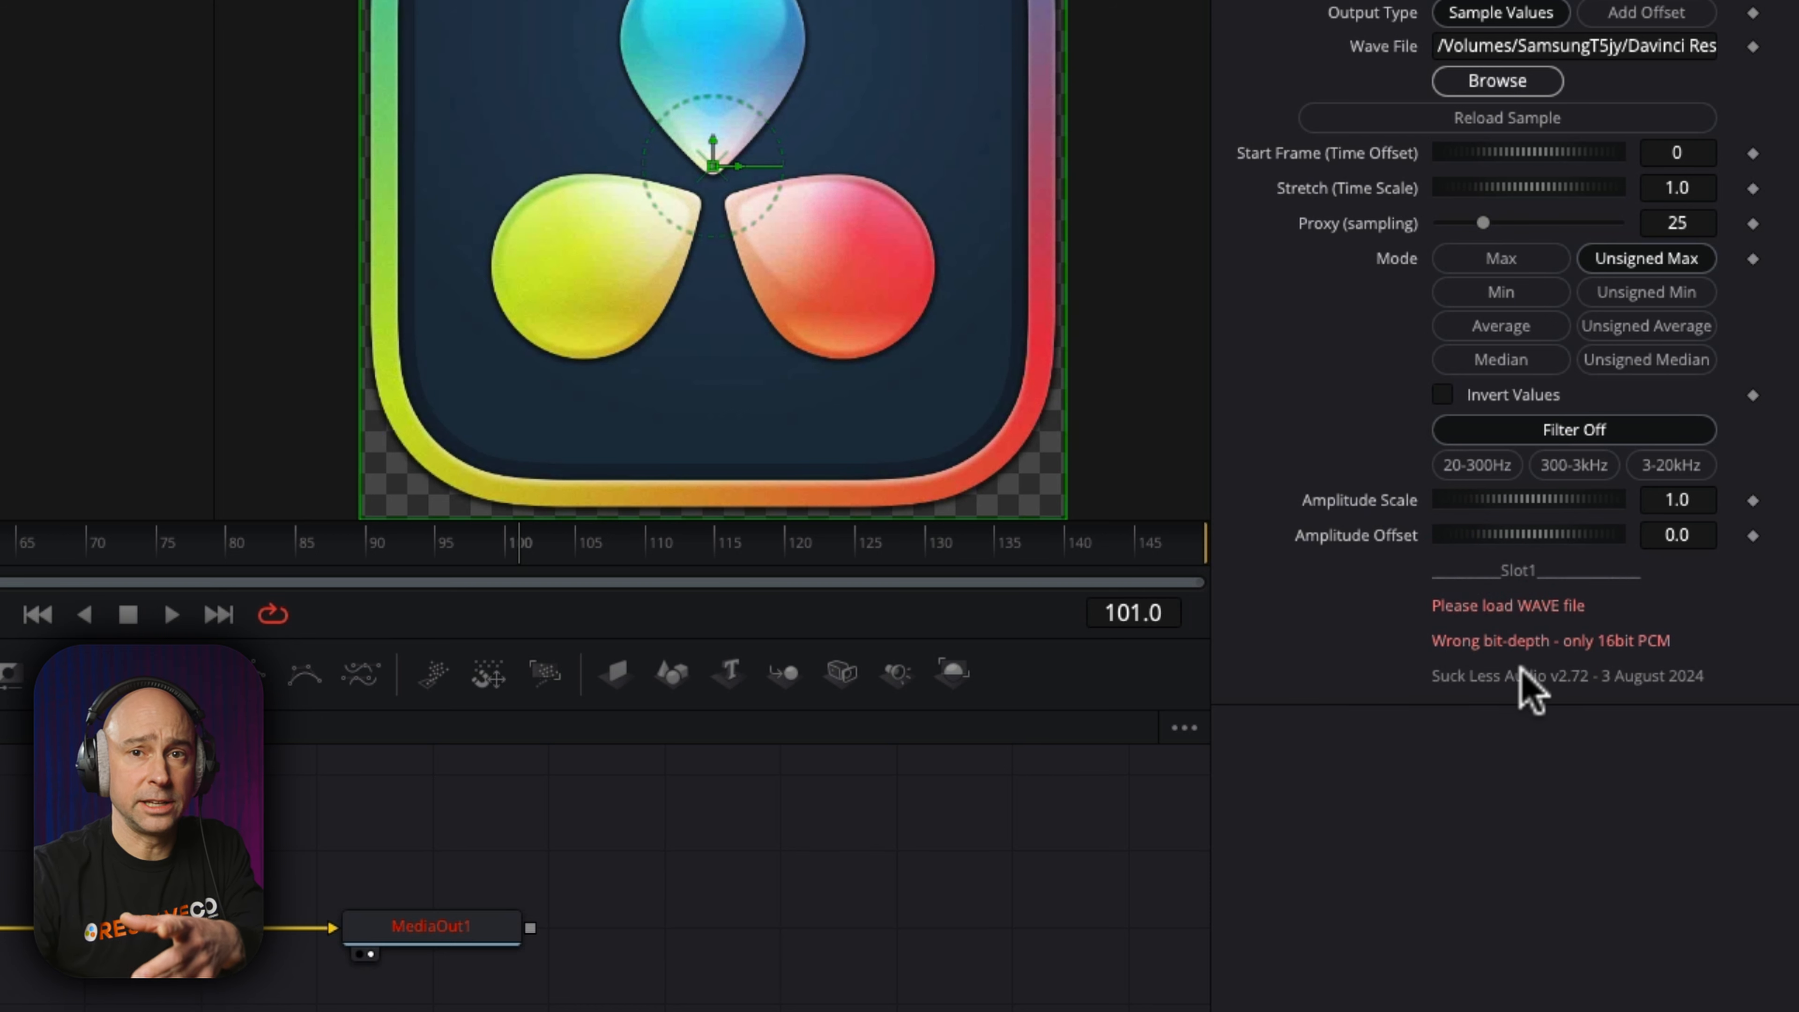
left_click(1576, 649)
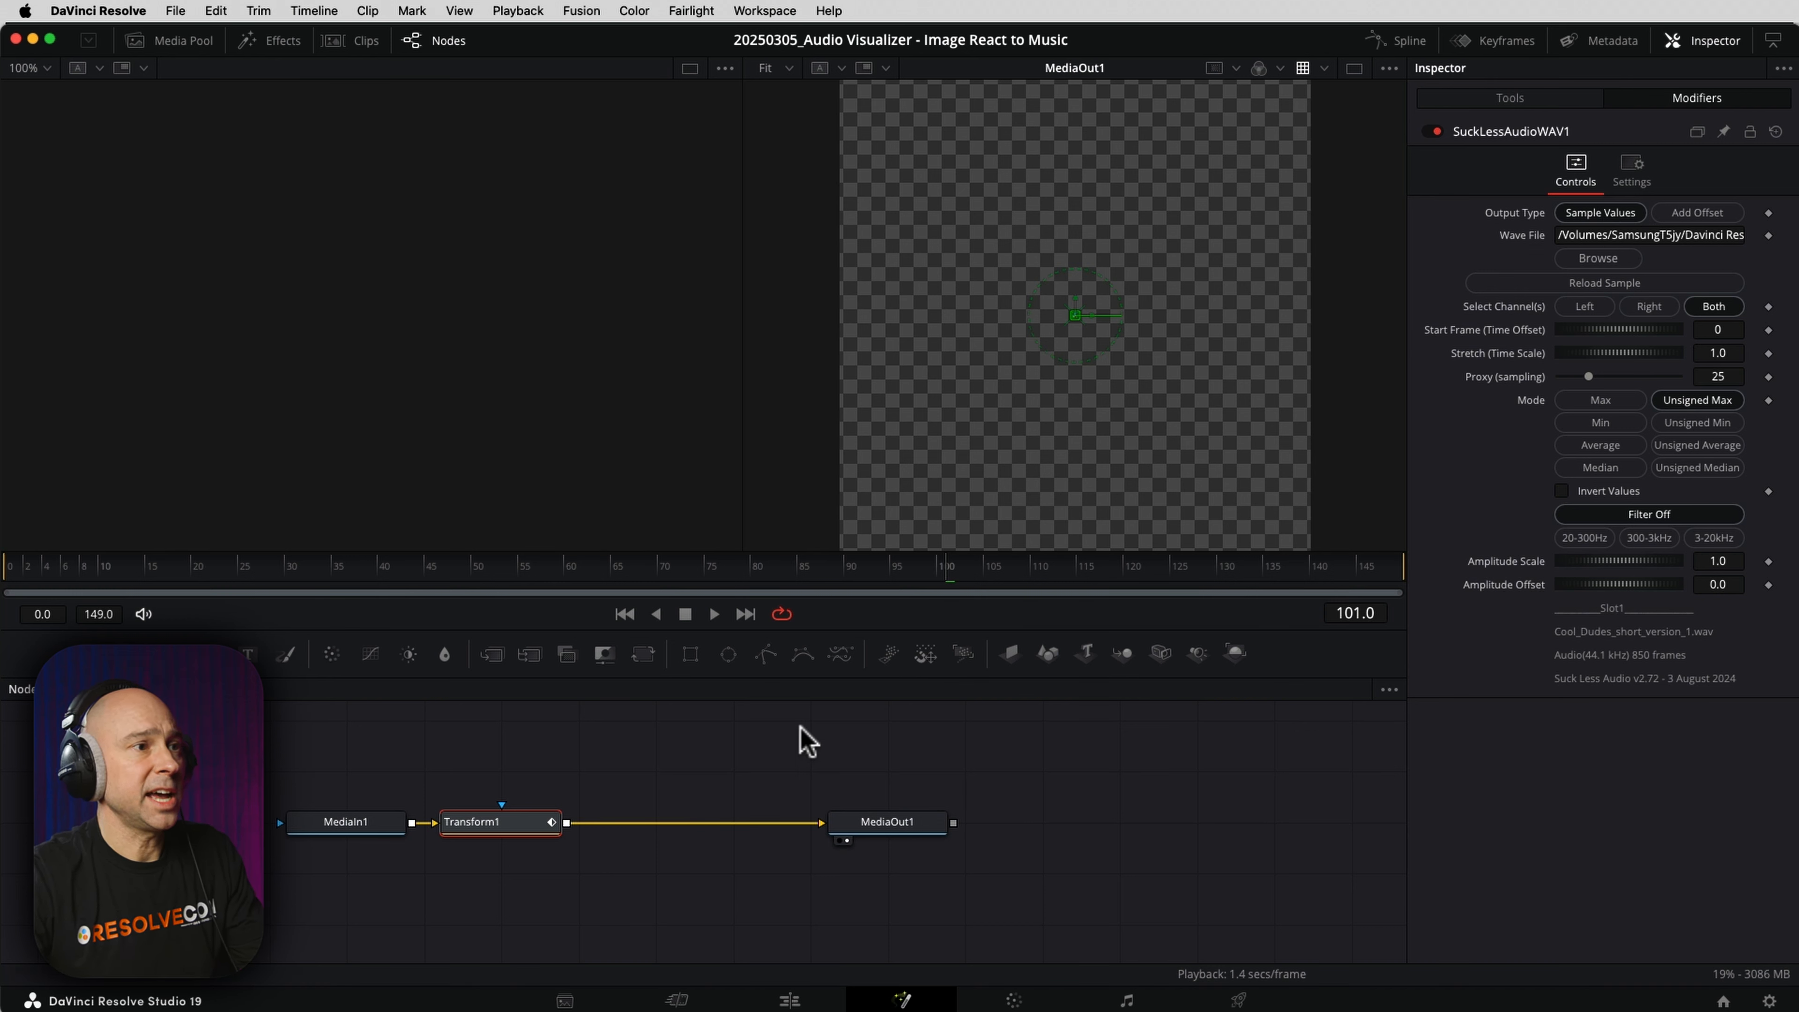
key("space")
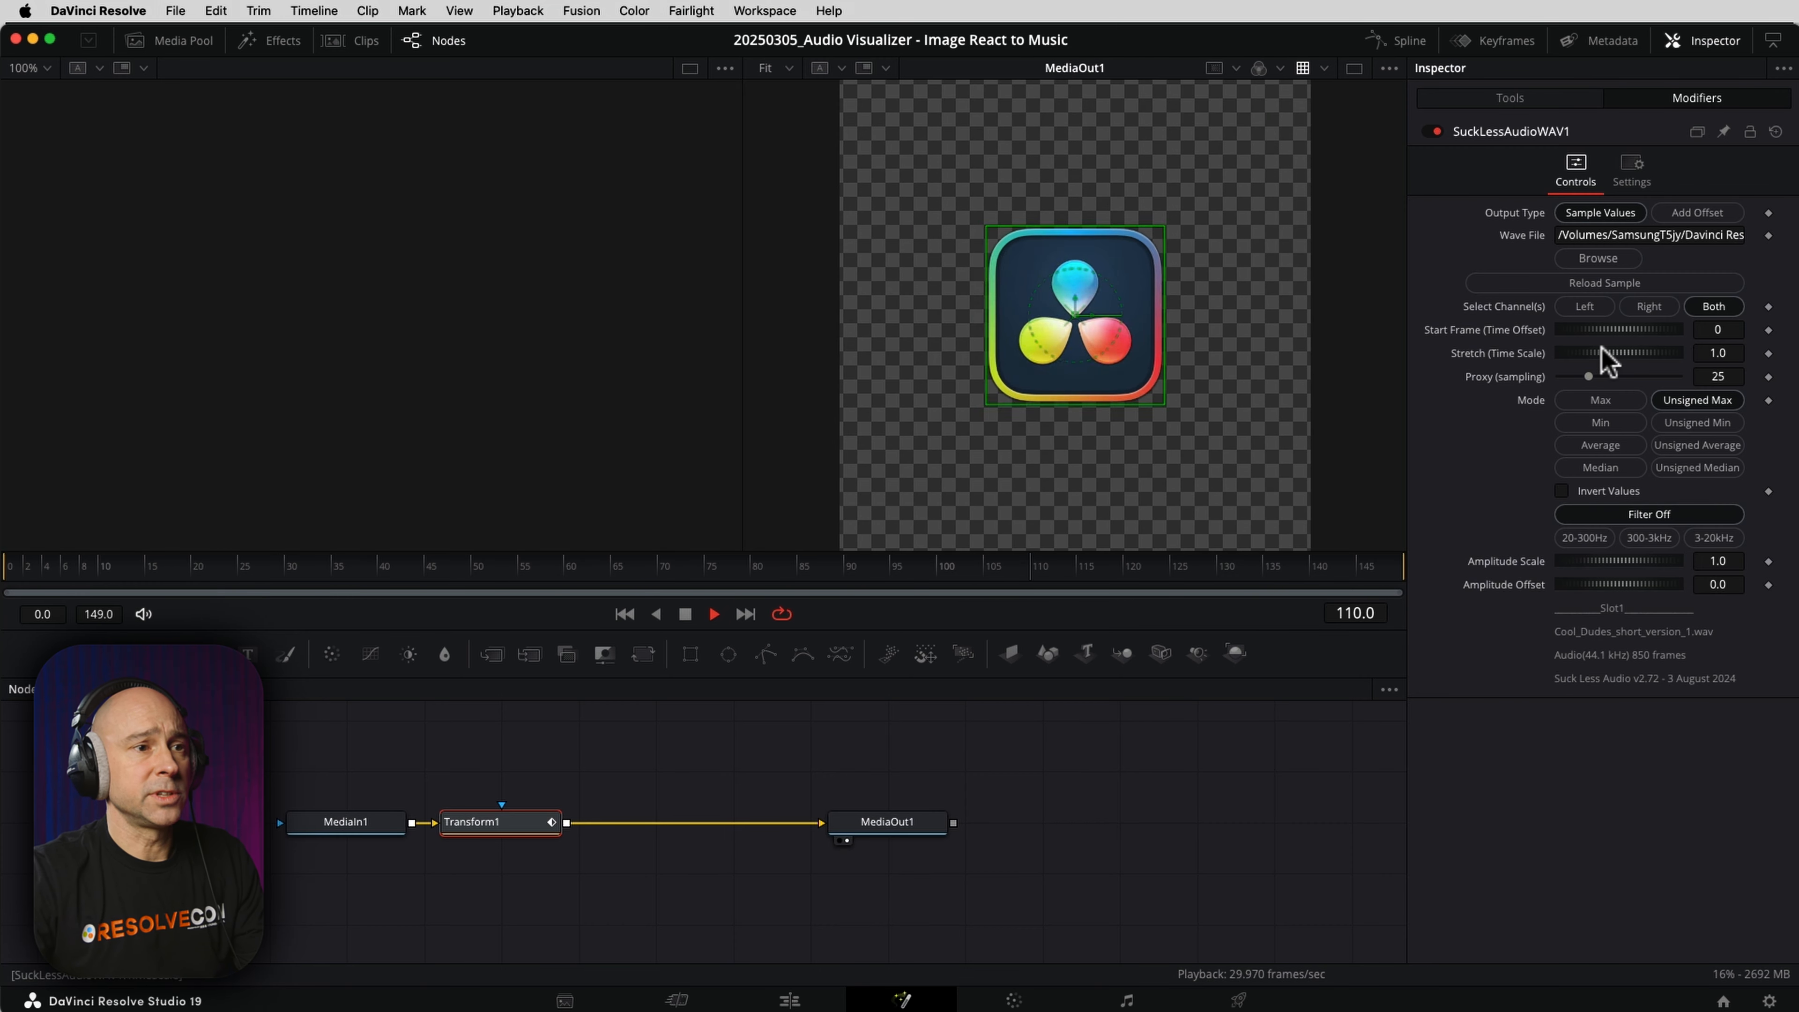
key("space")
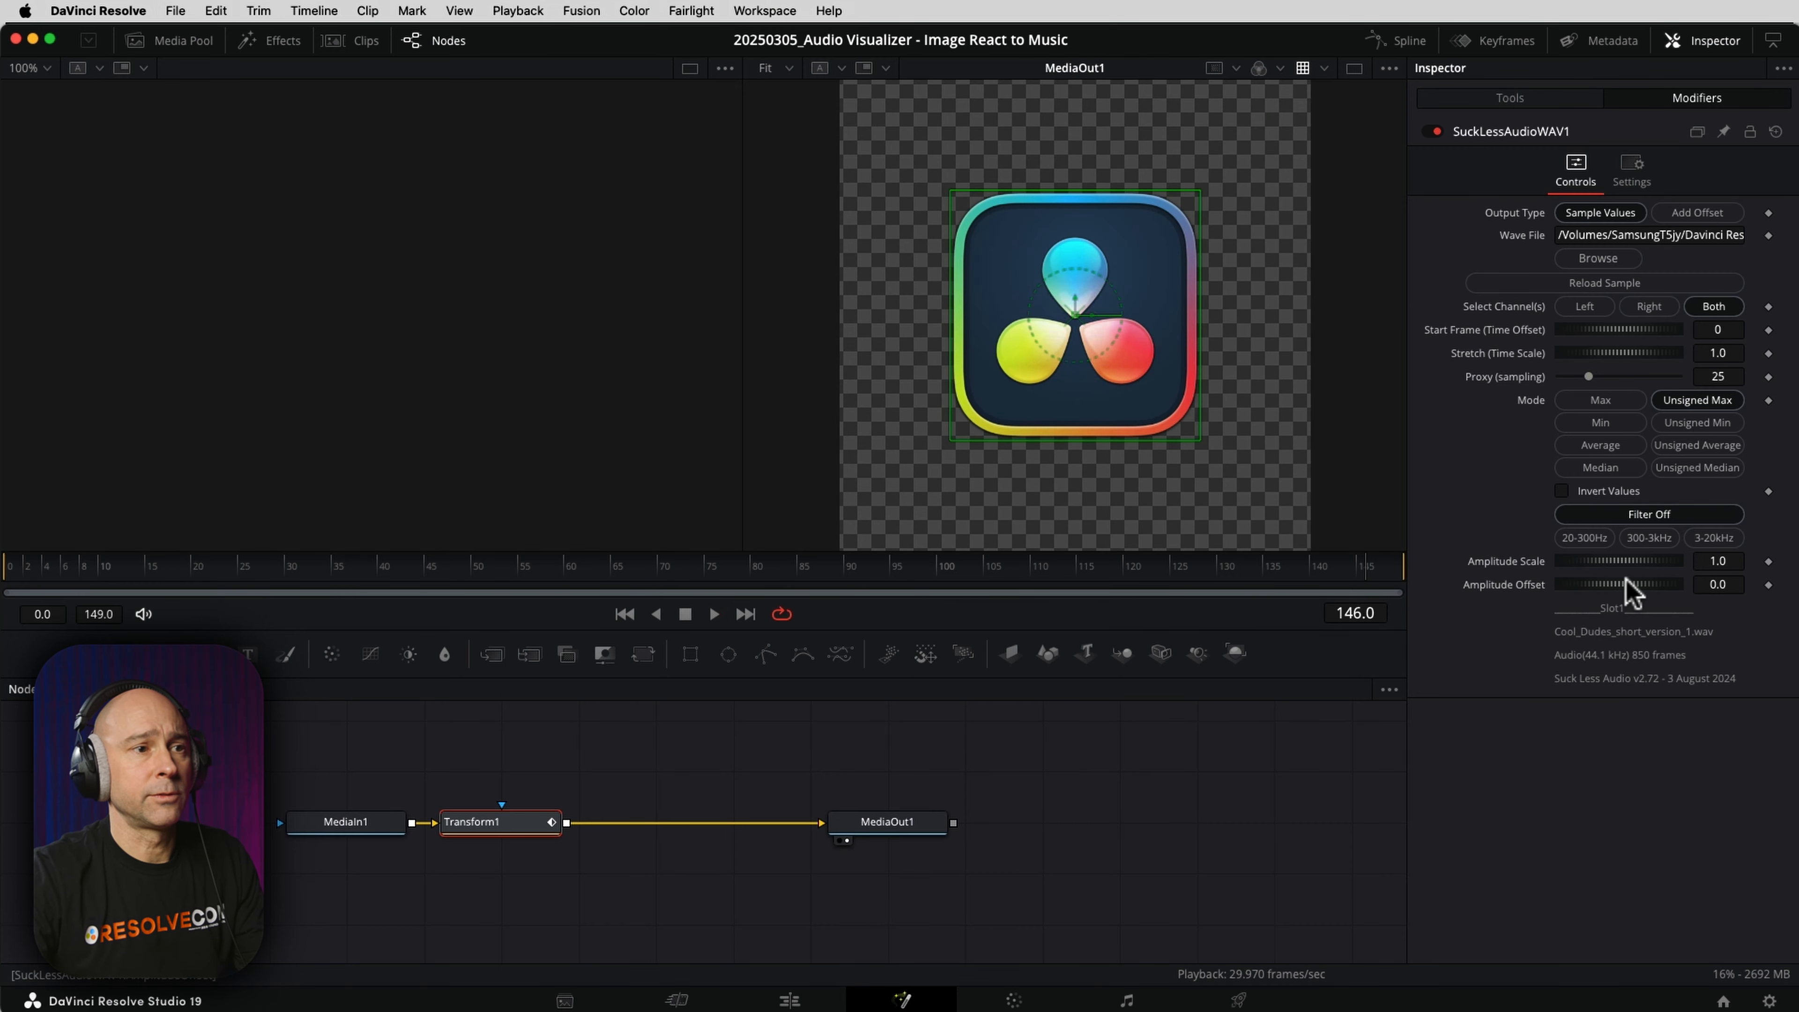
- Set the modifier's mode to Average, amplitude scale to 1.435 and amplitude offset to 0.579, and preview the motion
left_click_drag(1633, 599, 1598, 560)
key("space")
key("space")
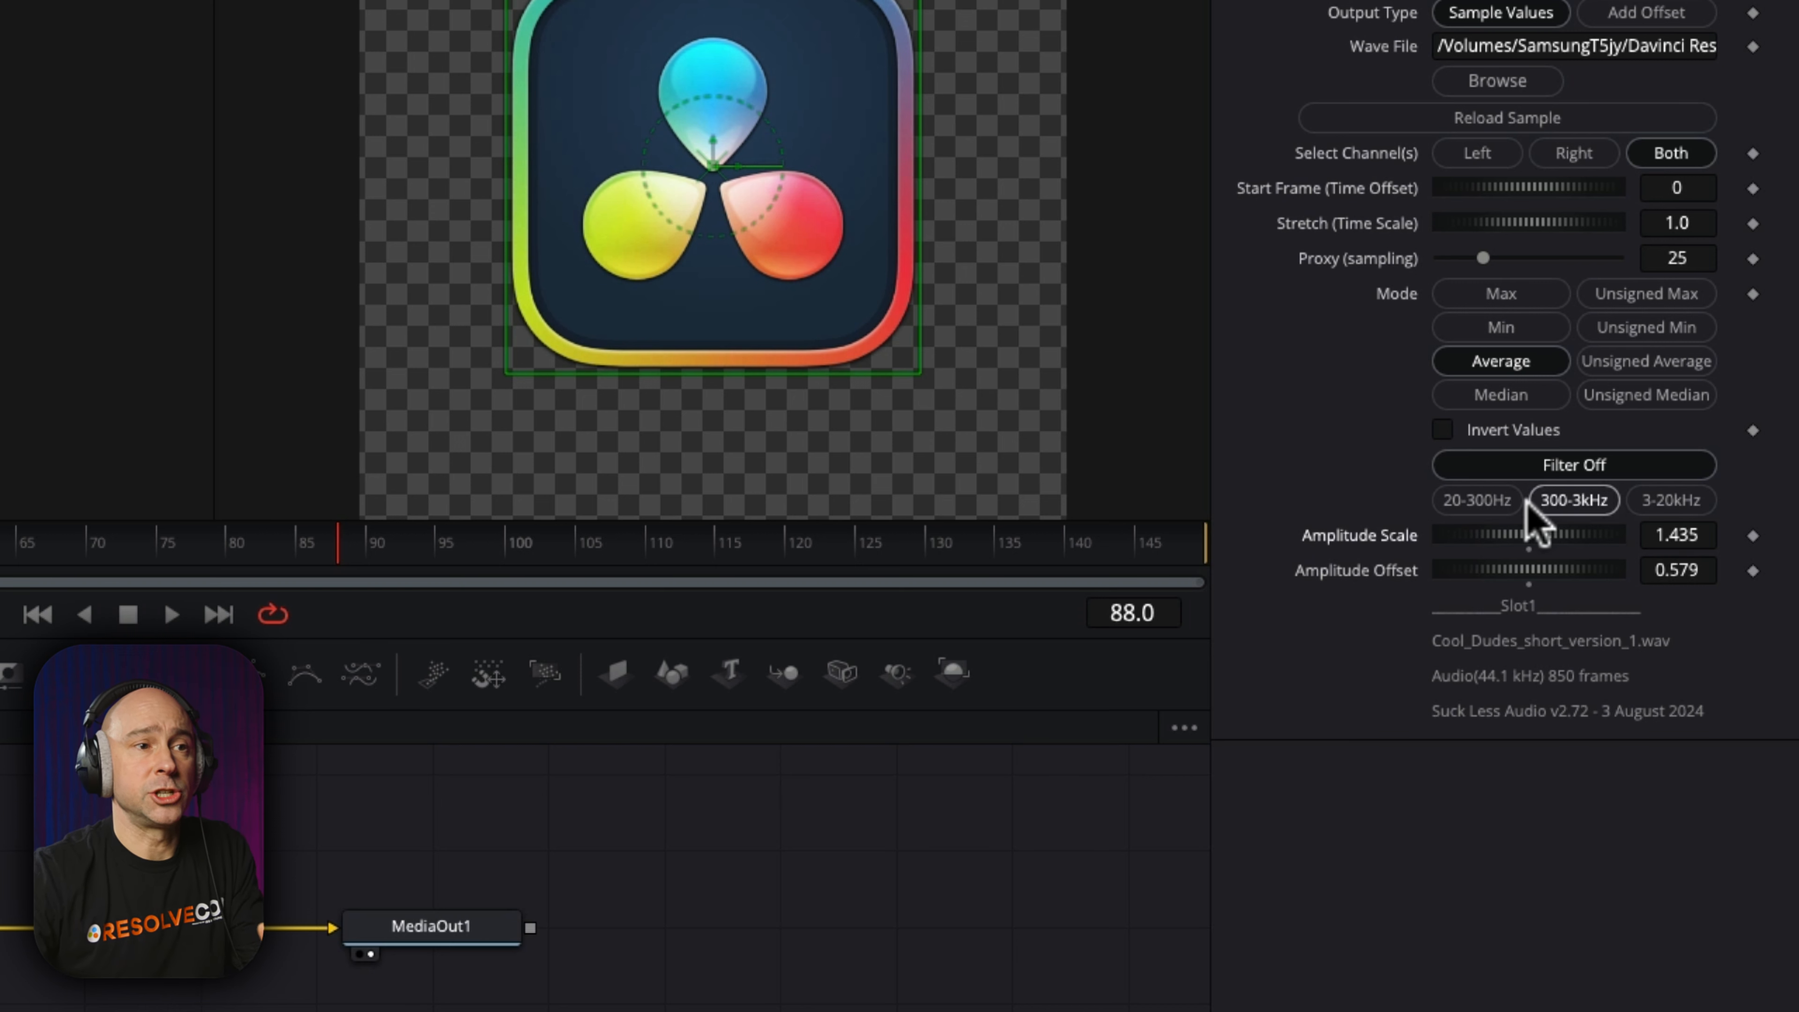
- Try the 20-300Hz and 3-20kHz frequency filters, return to Filter Off, and play back the composition
left_click(1475, 501)
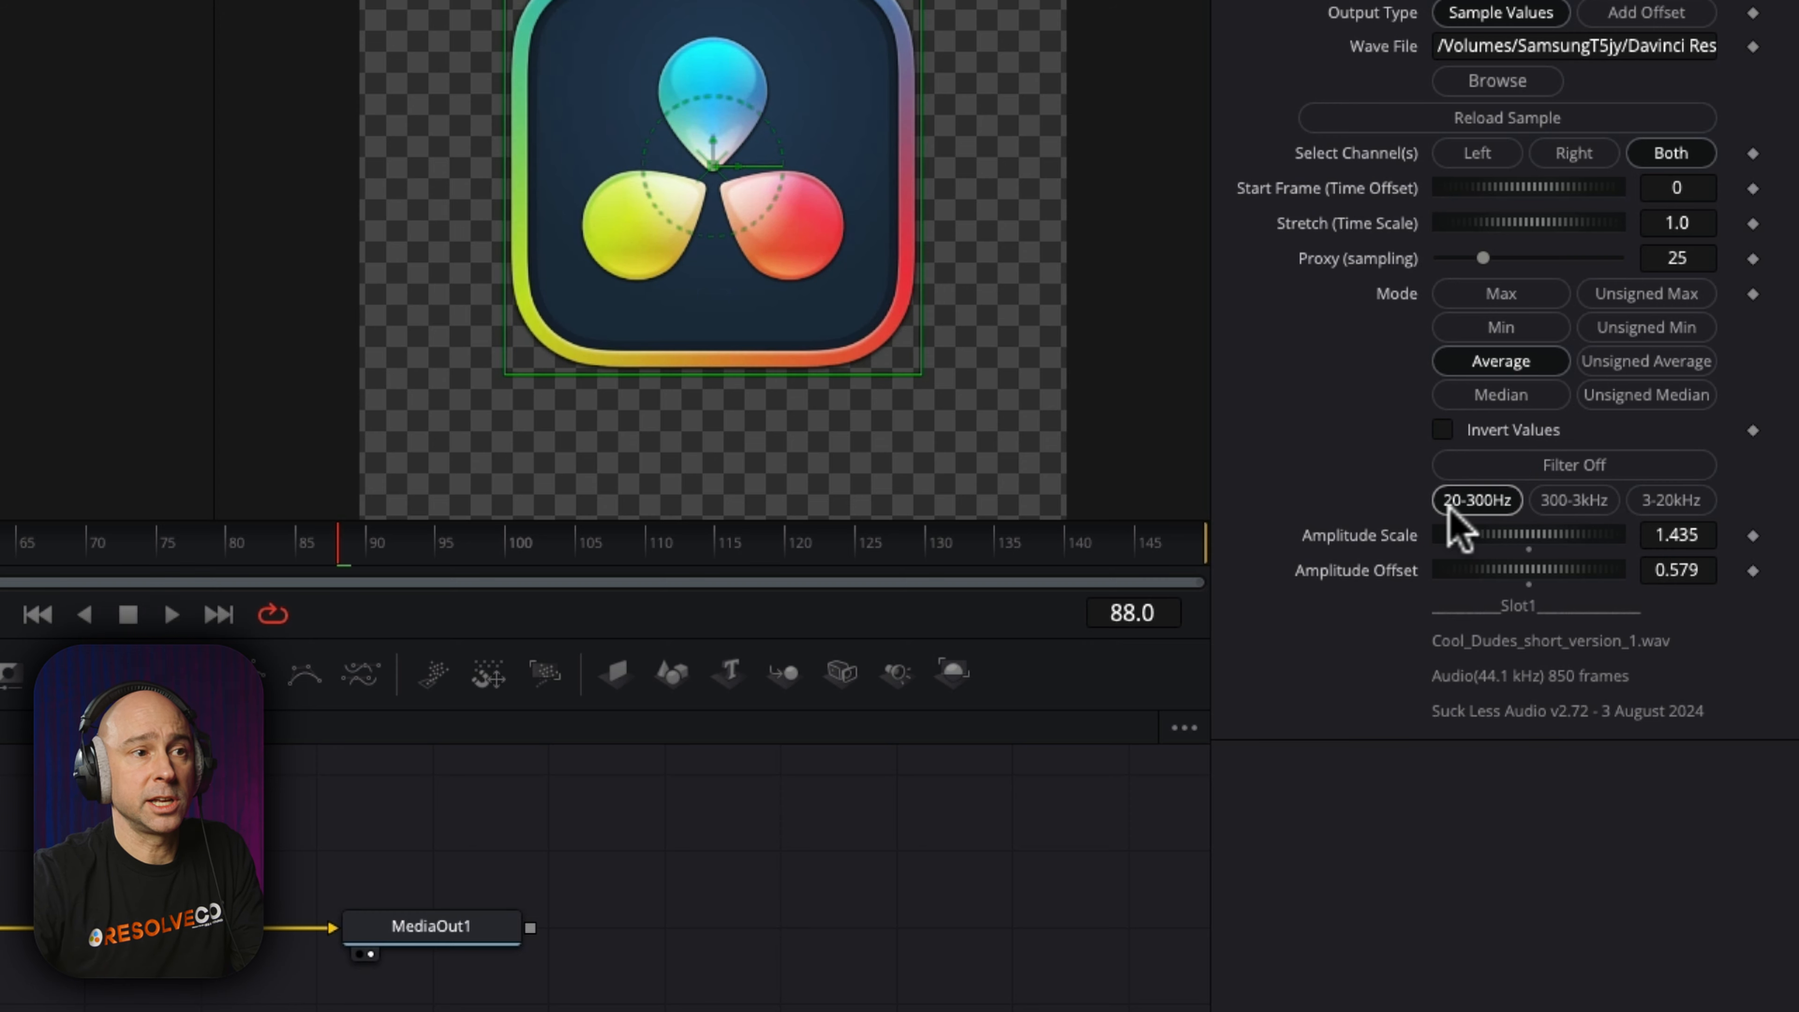
key("space")
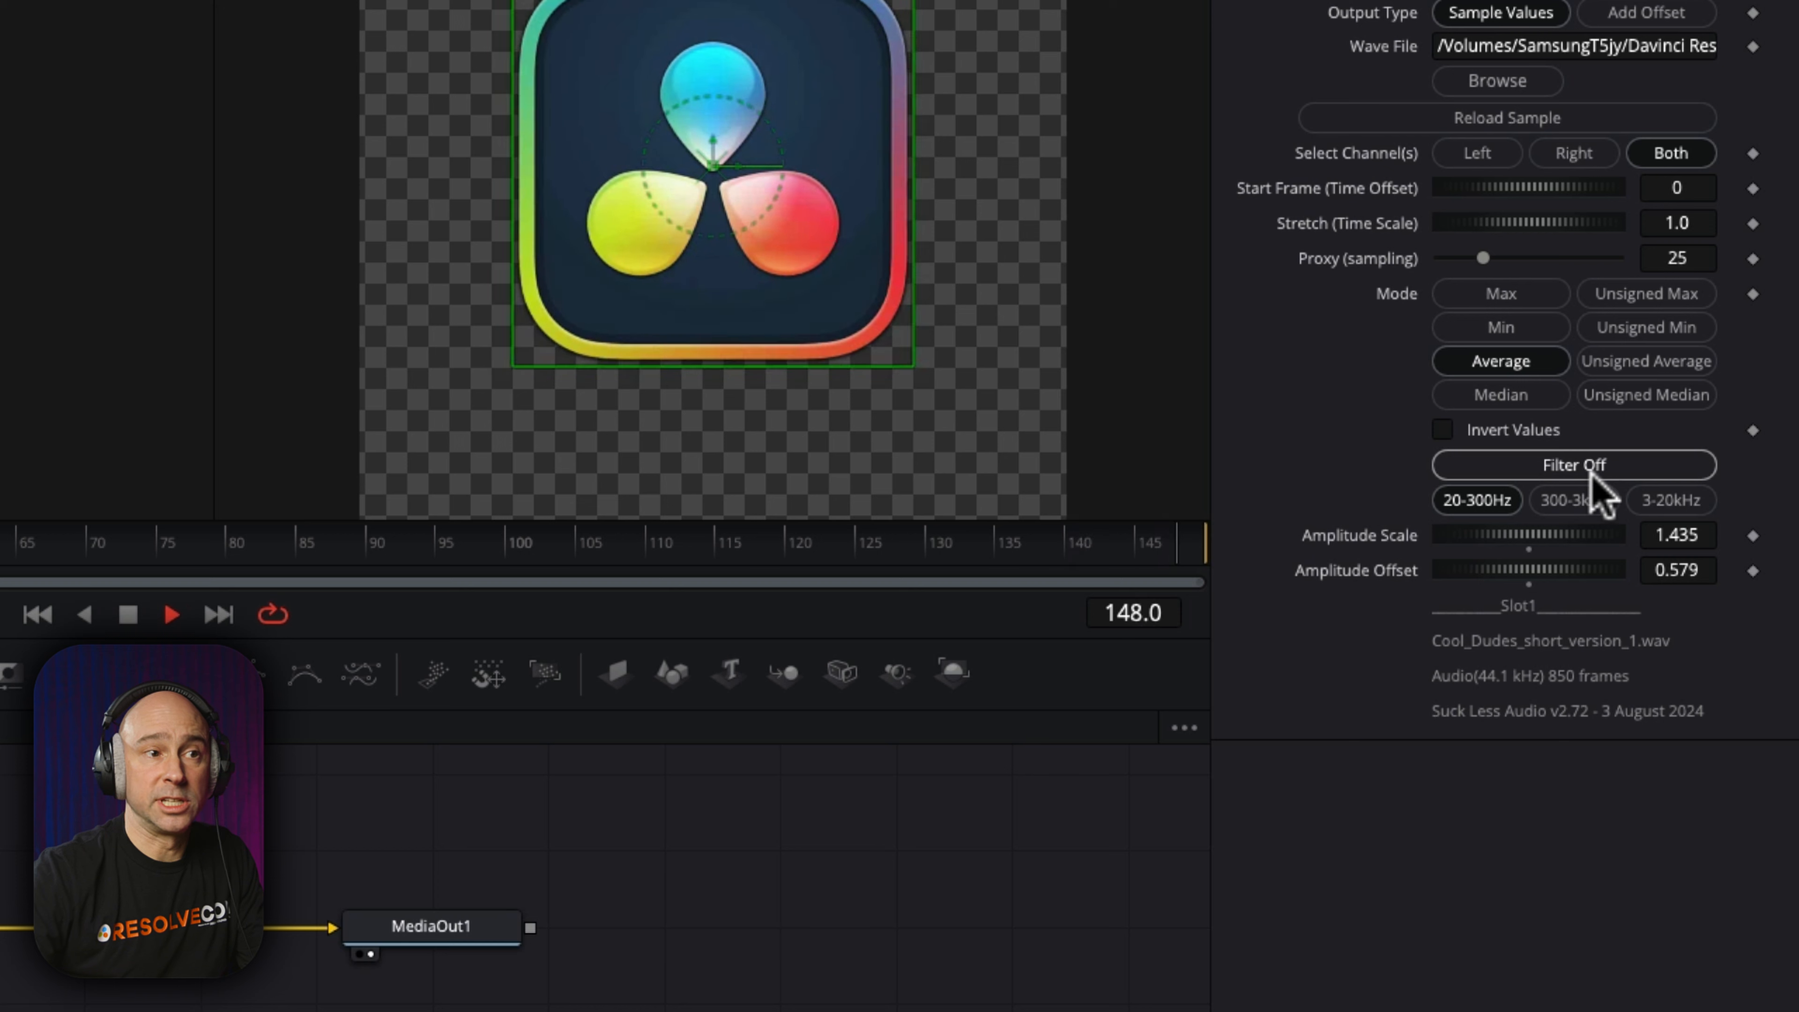
key("space")
left_click(1673, 503)
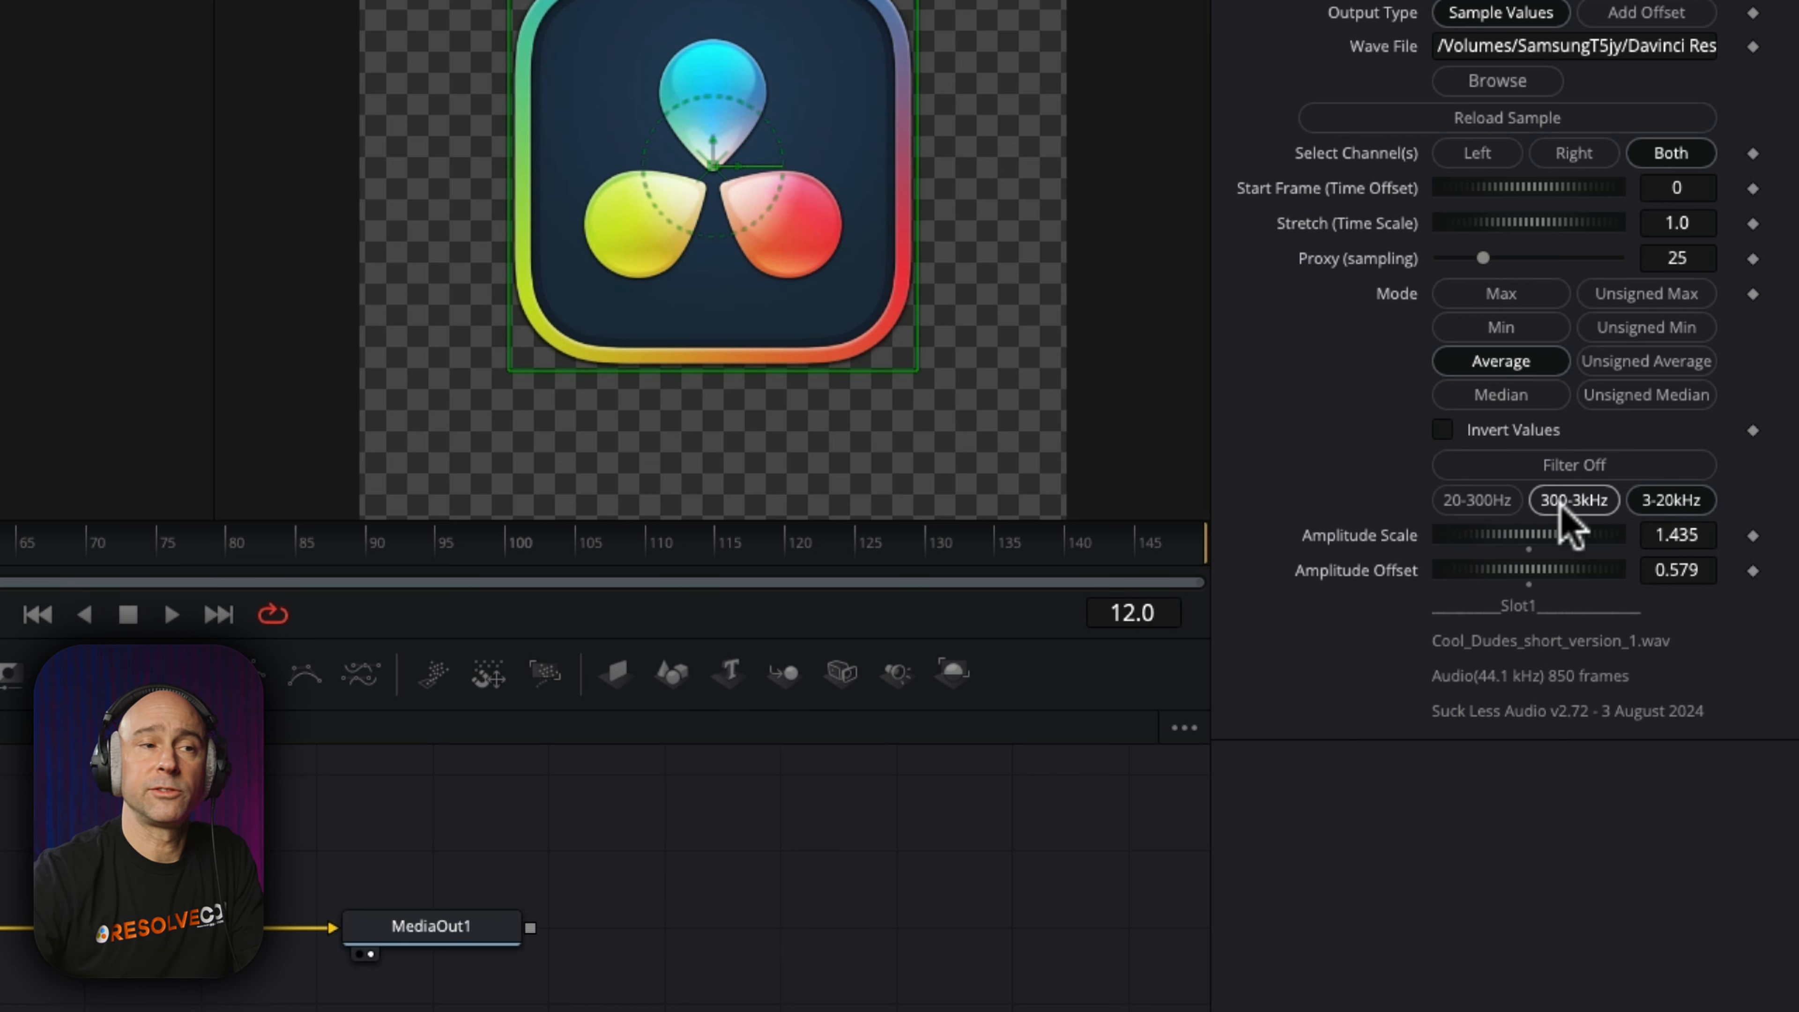
left_click(1566, 468)
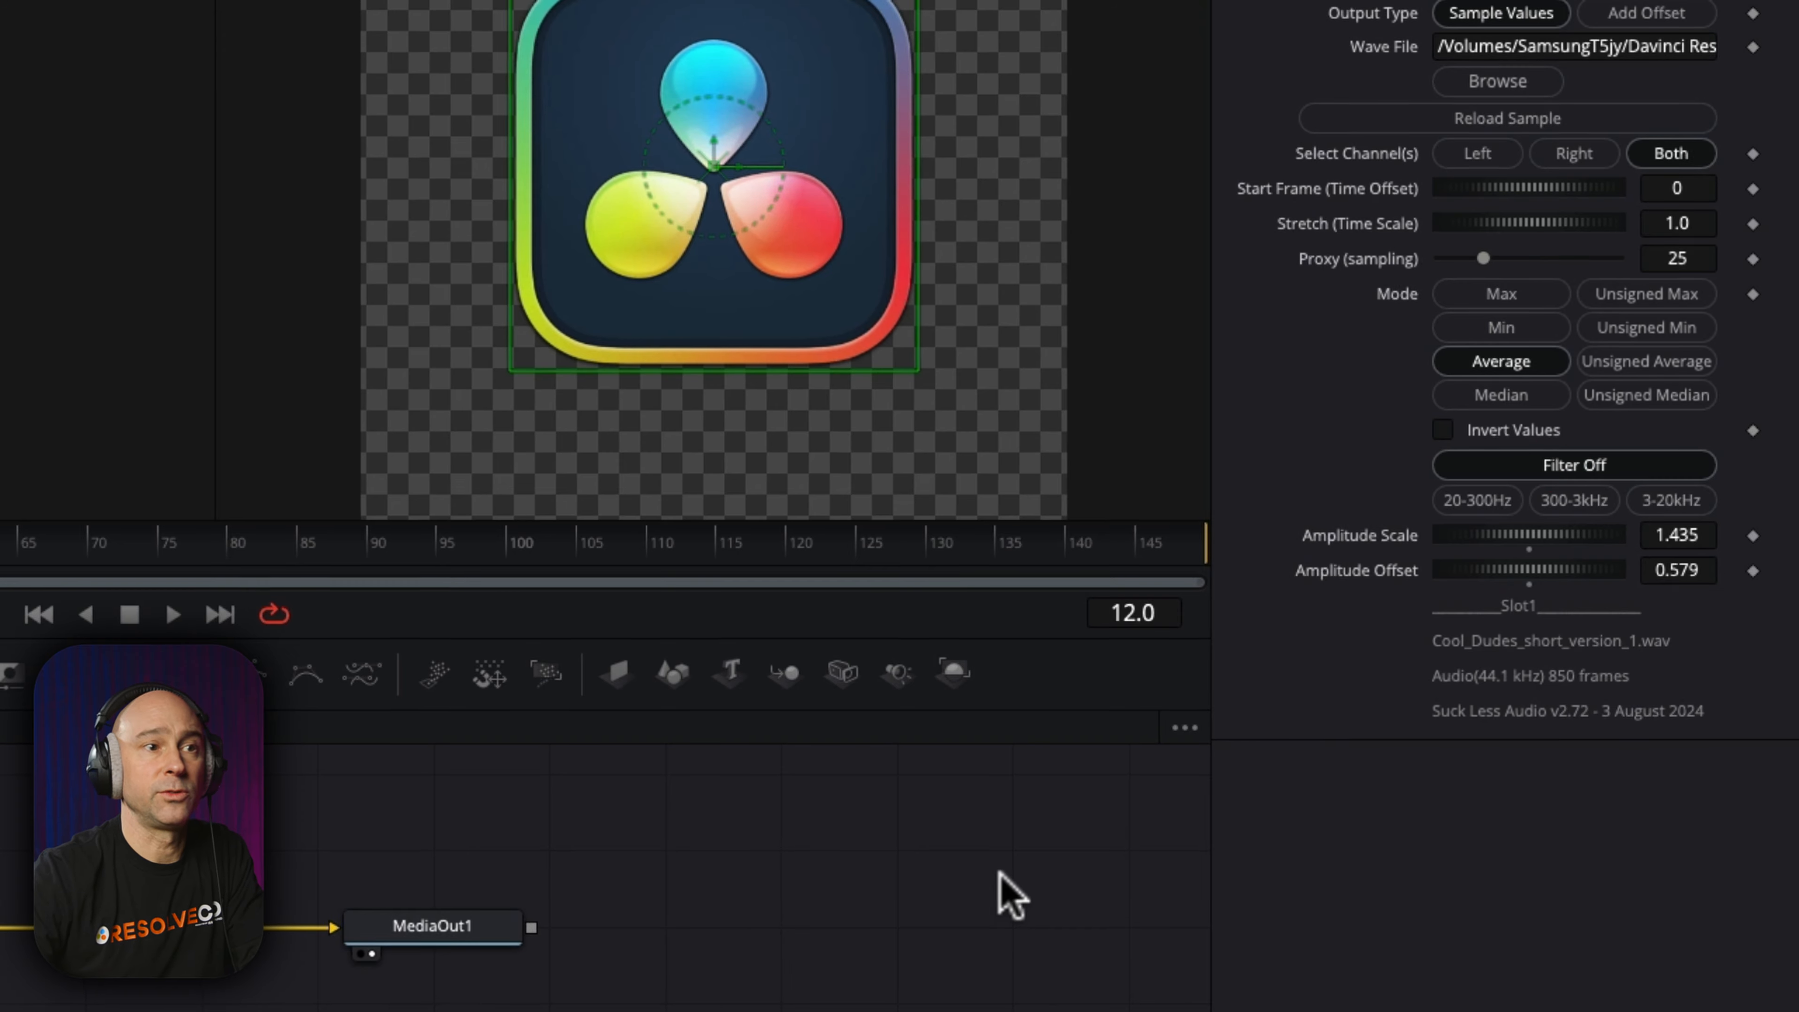
key("space")
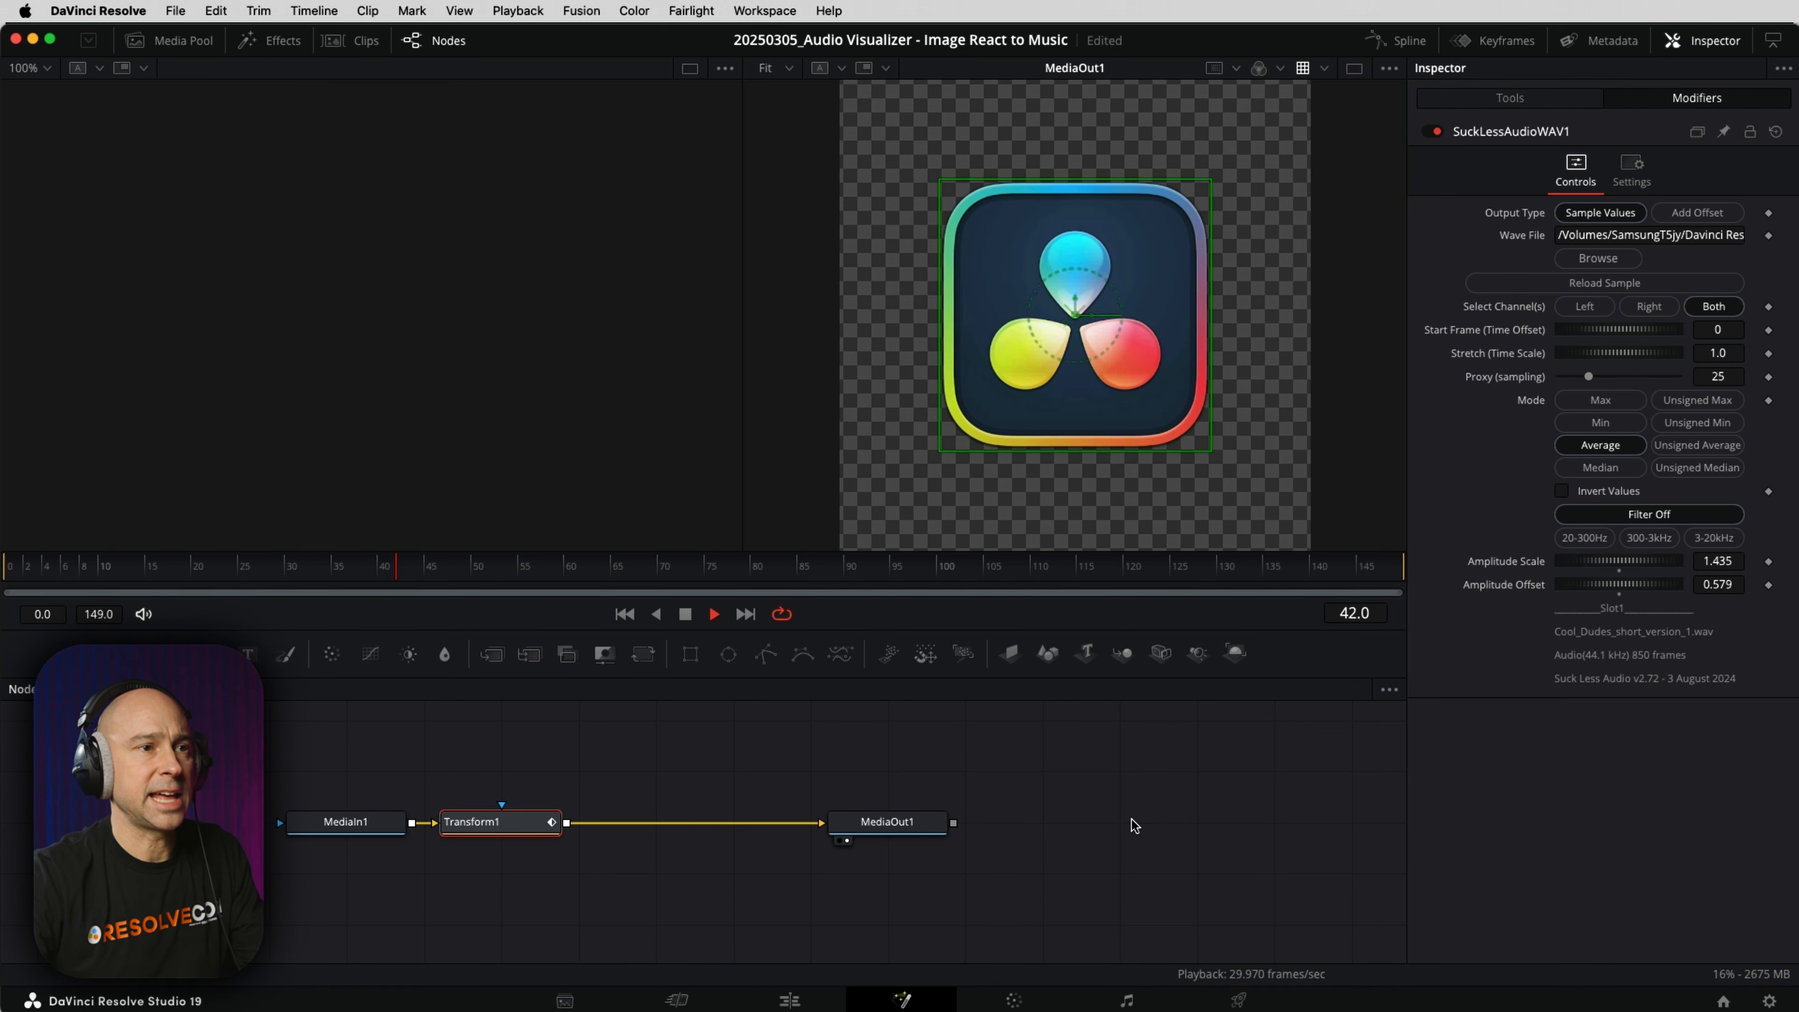
key("space")
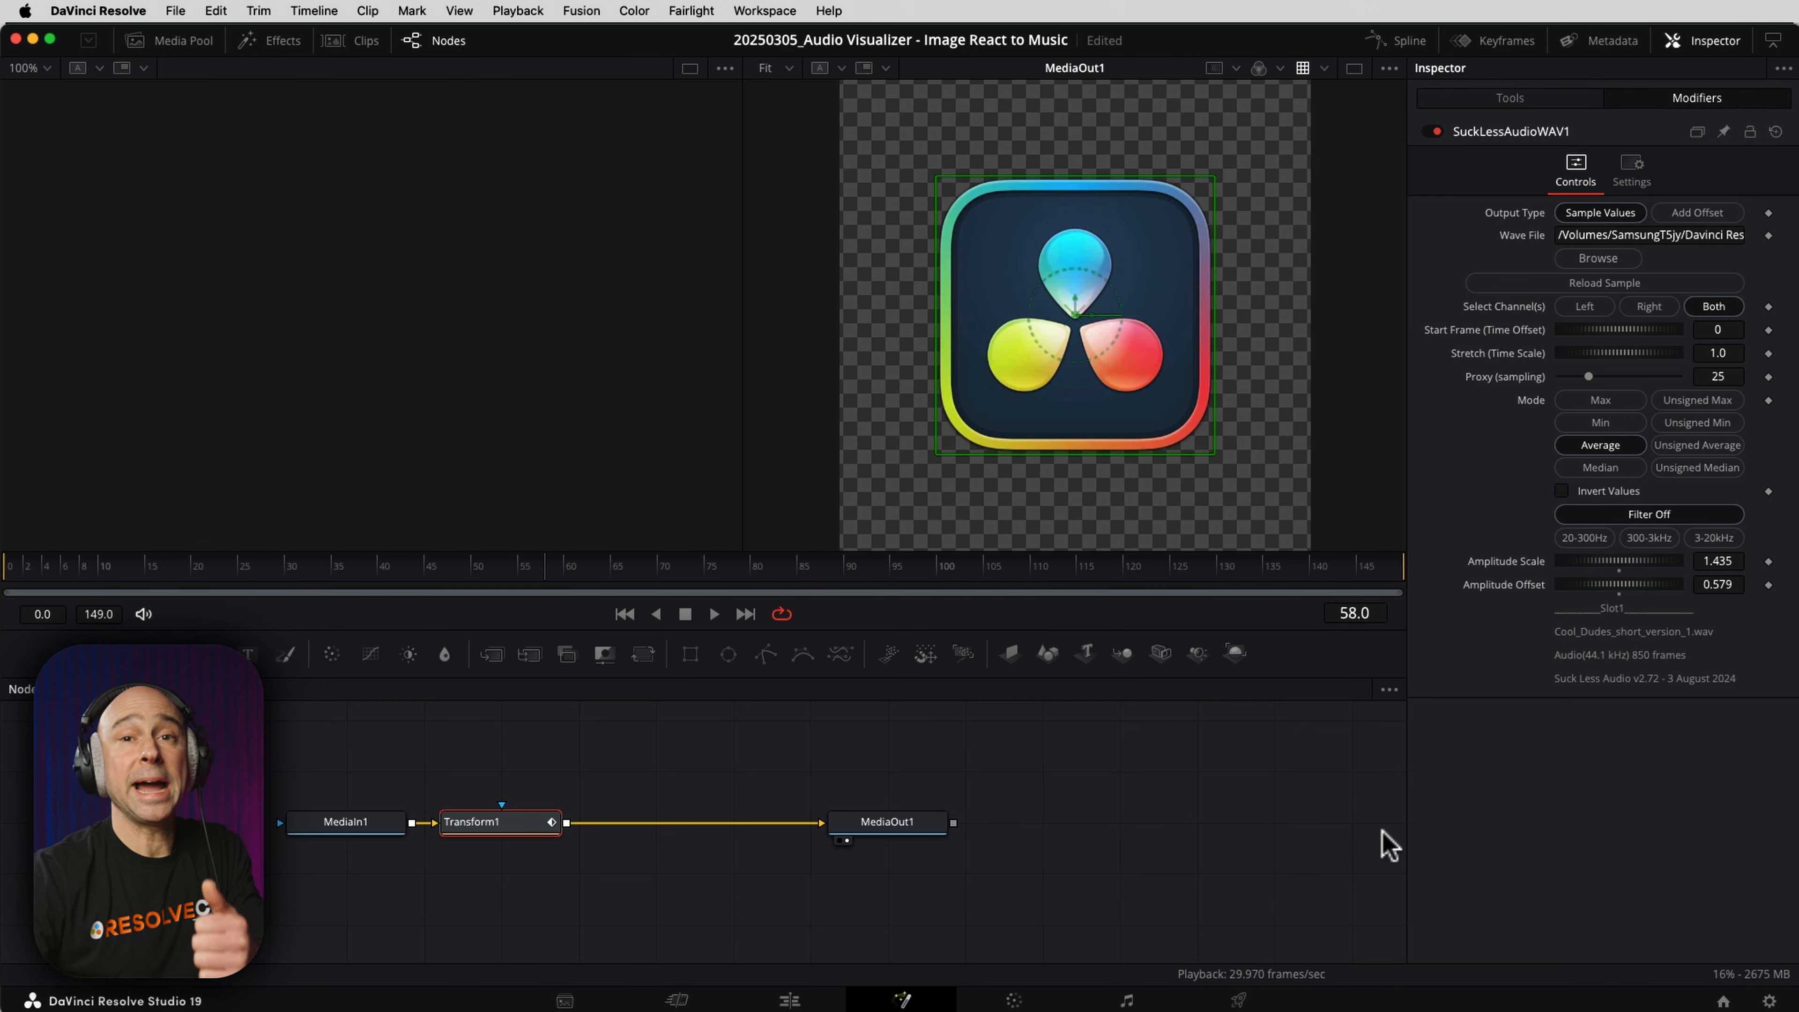
- Switch to the Edit page and place Cool_Dudes_short_version_1.wav from the Motion Array music bin on Audio 1 at the timeline's start
left_click(792, 1001)
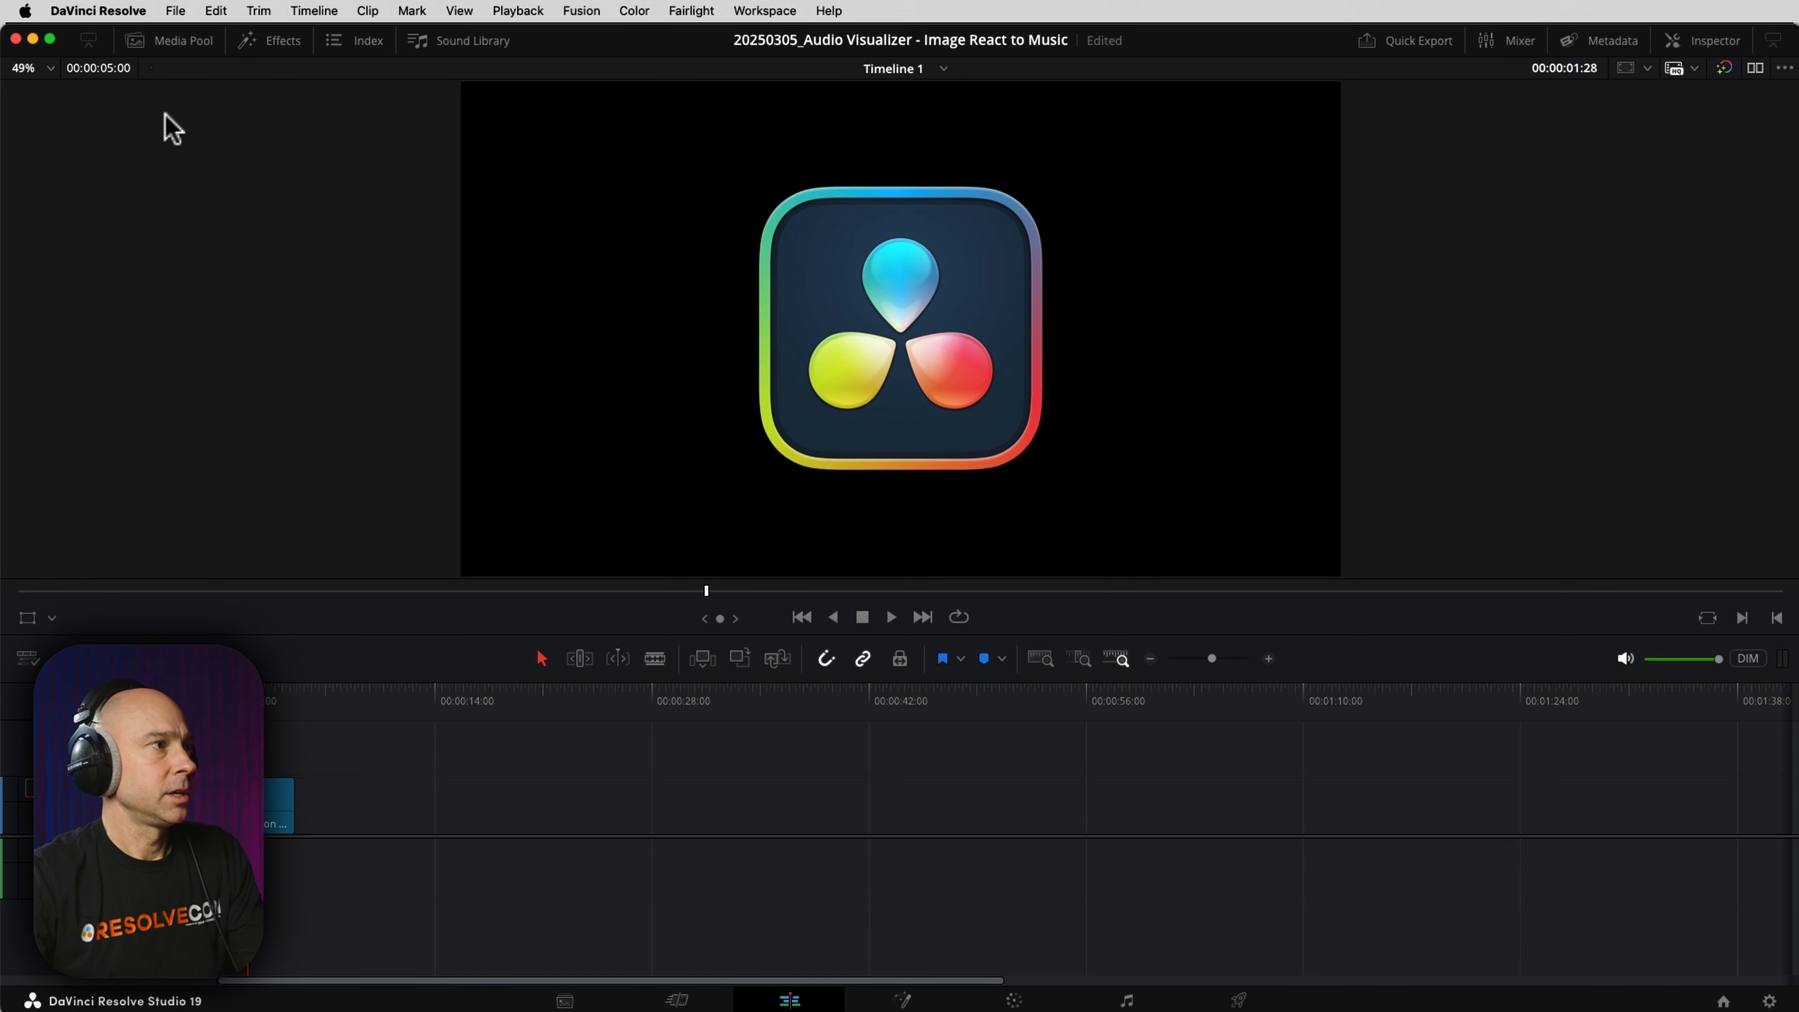
left_click(185, 43)
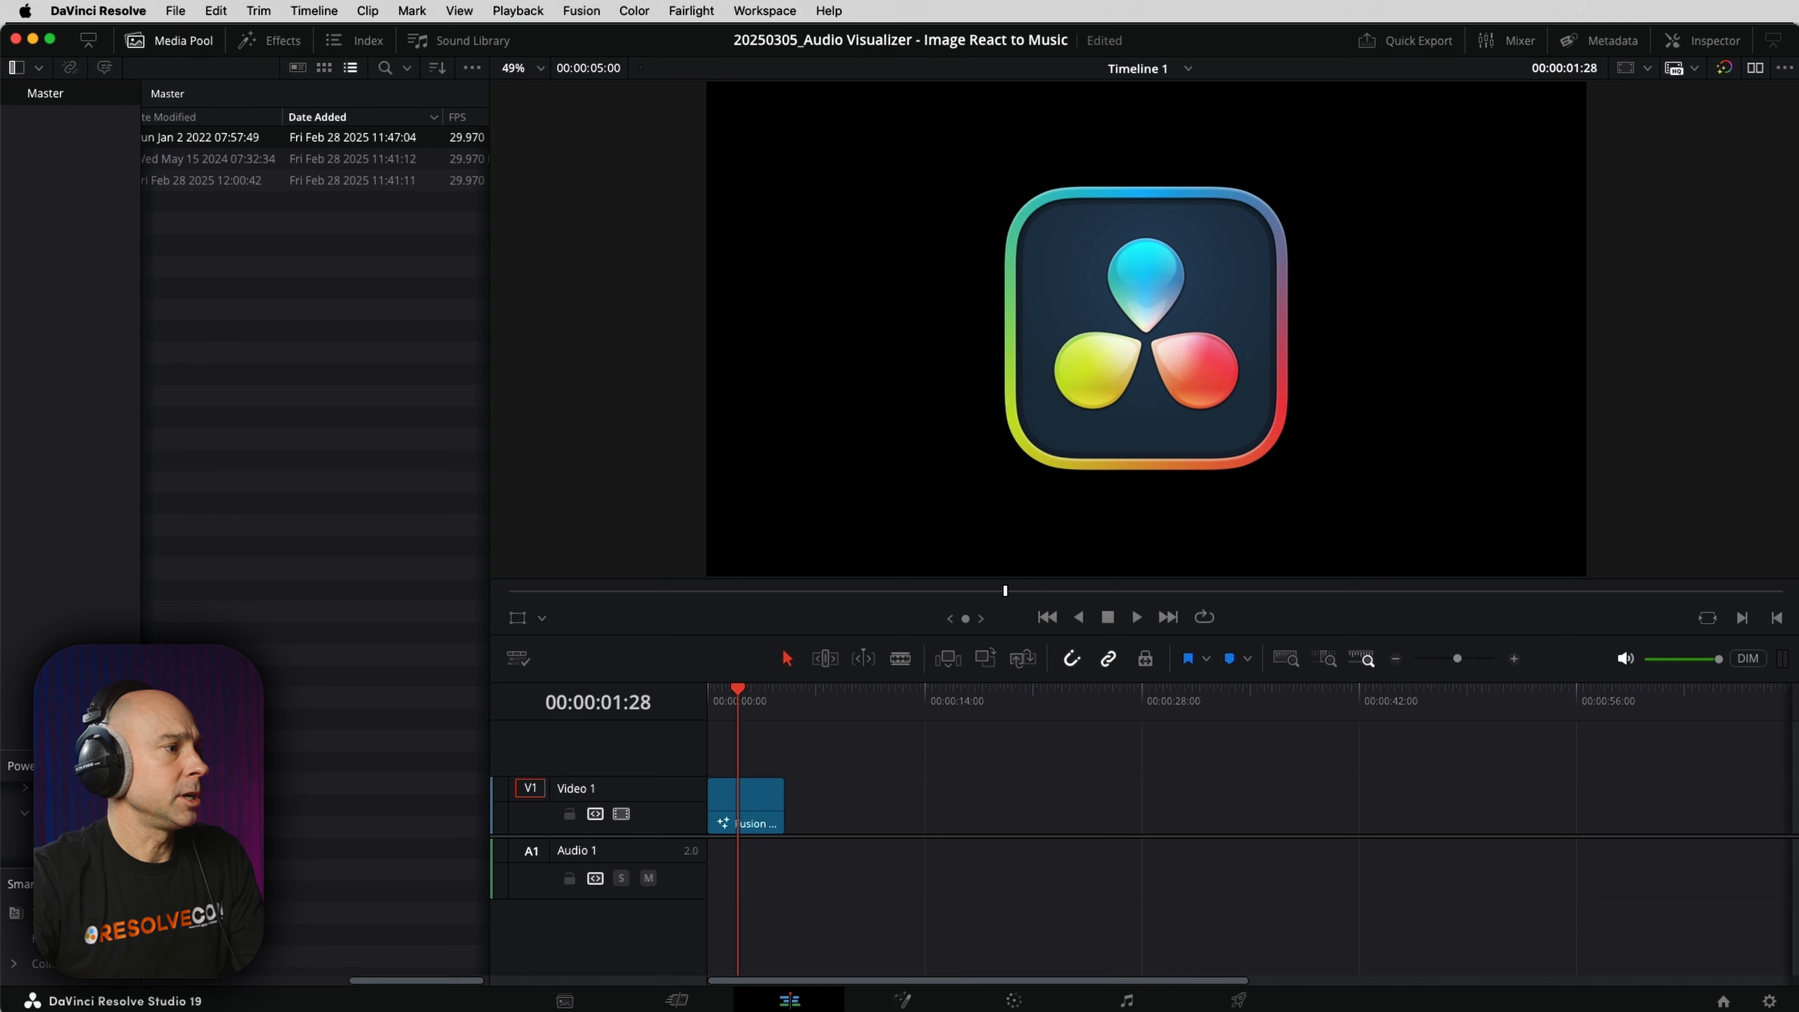
left_click_drag(69, 750, 70, 298)
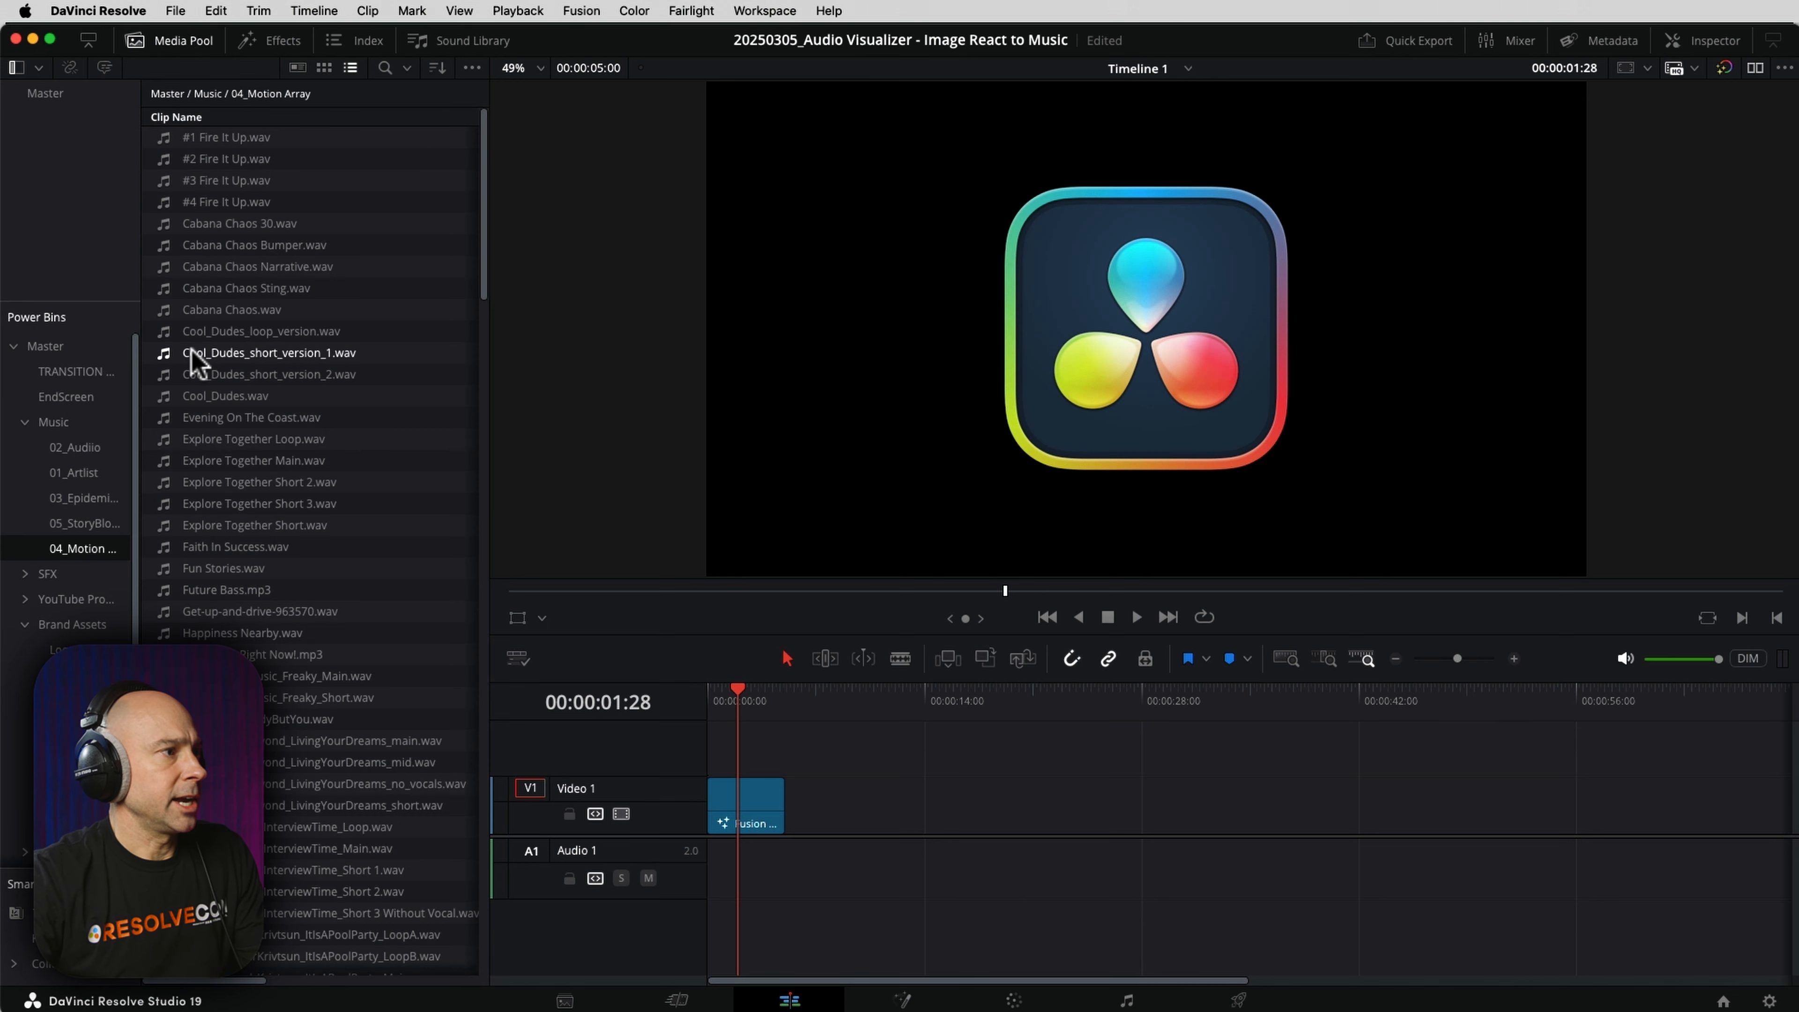
left_click_drag(190, 353, 791, 864)
left_click(794, 857)
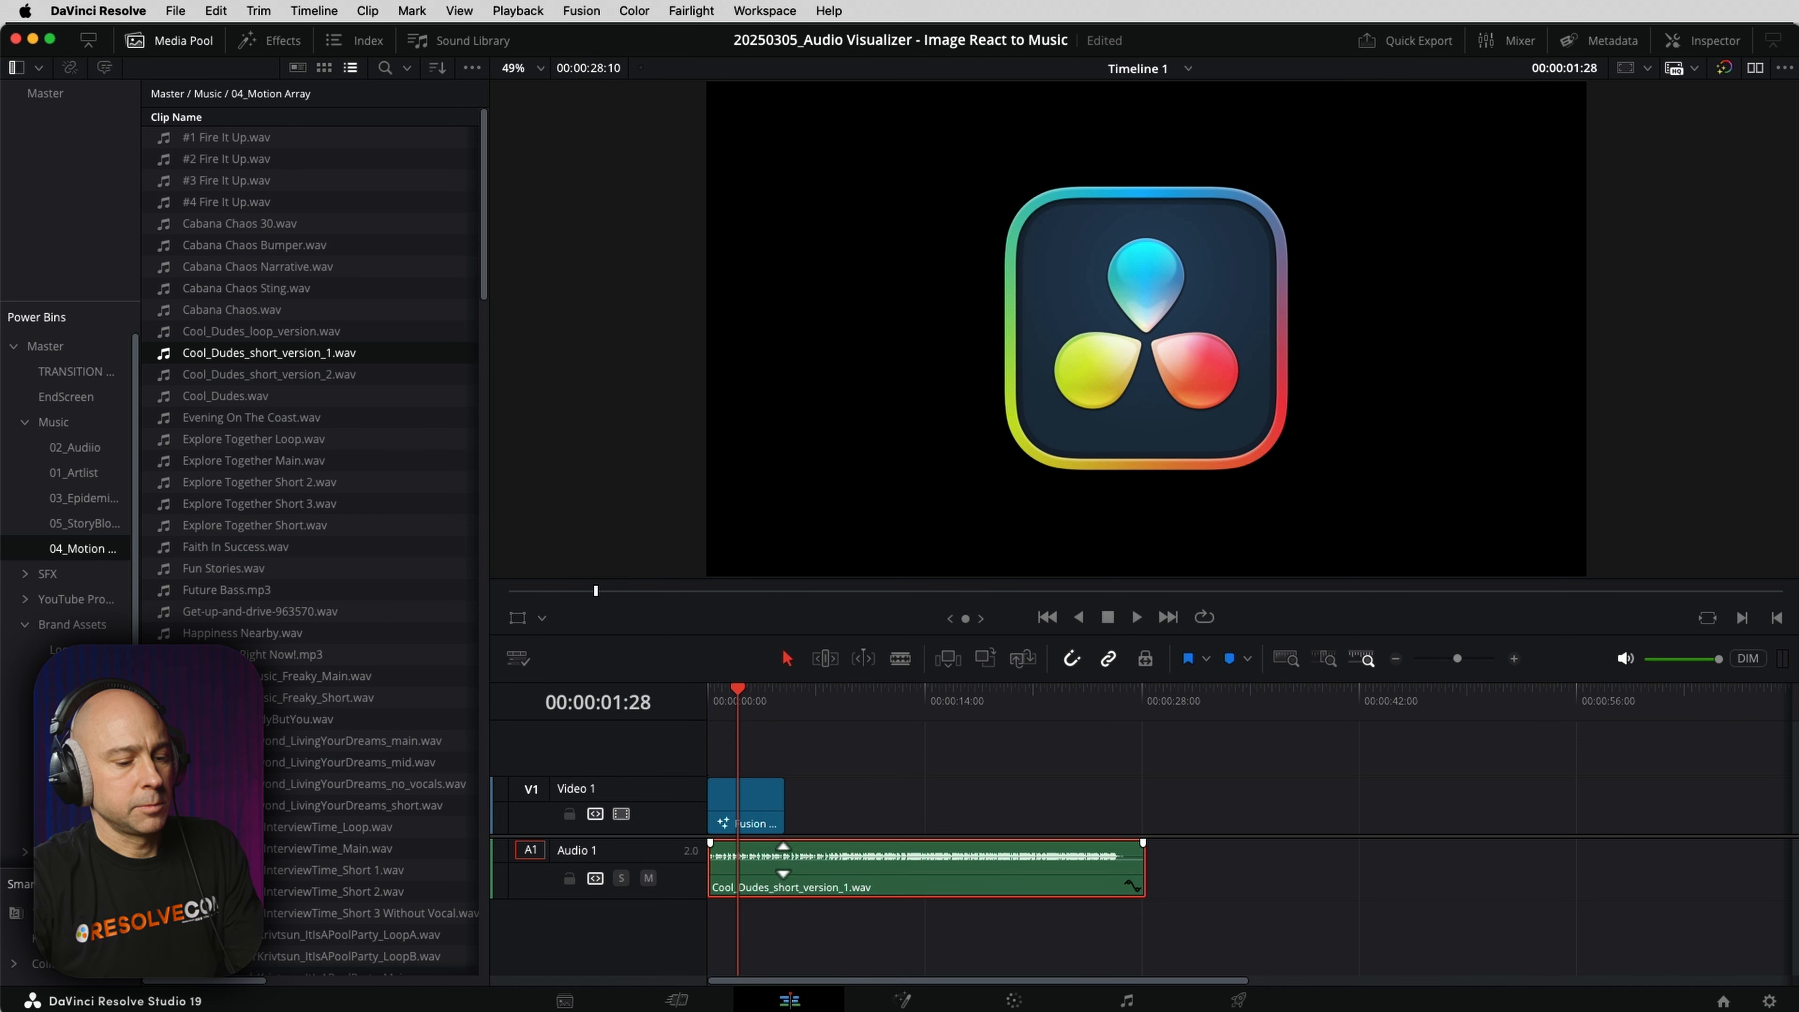
- Extend the Fusion Composition clip on Video 1 so it ends together with the music clip
key("super+=")
key("super+=")
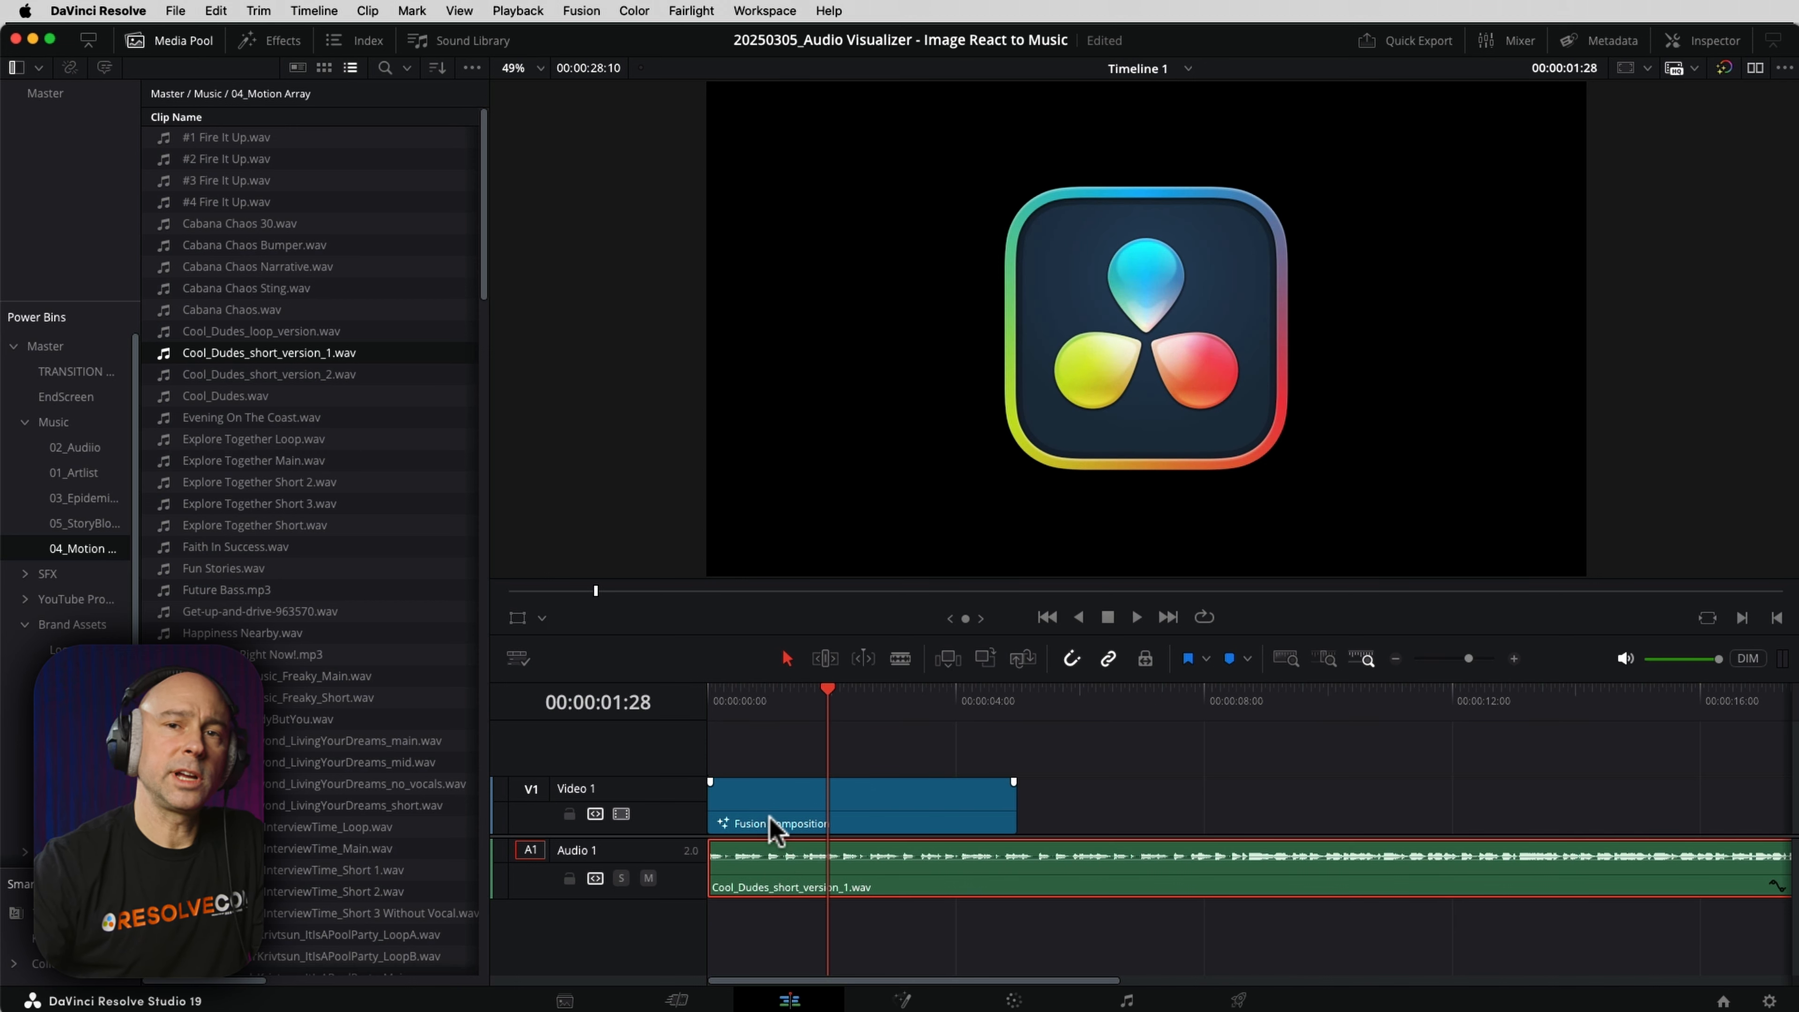
left_click(800, 811)
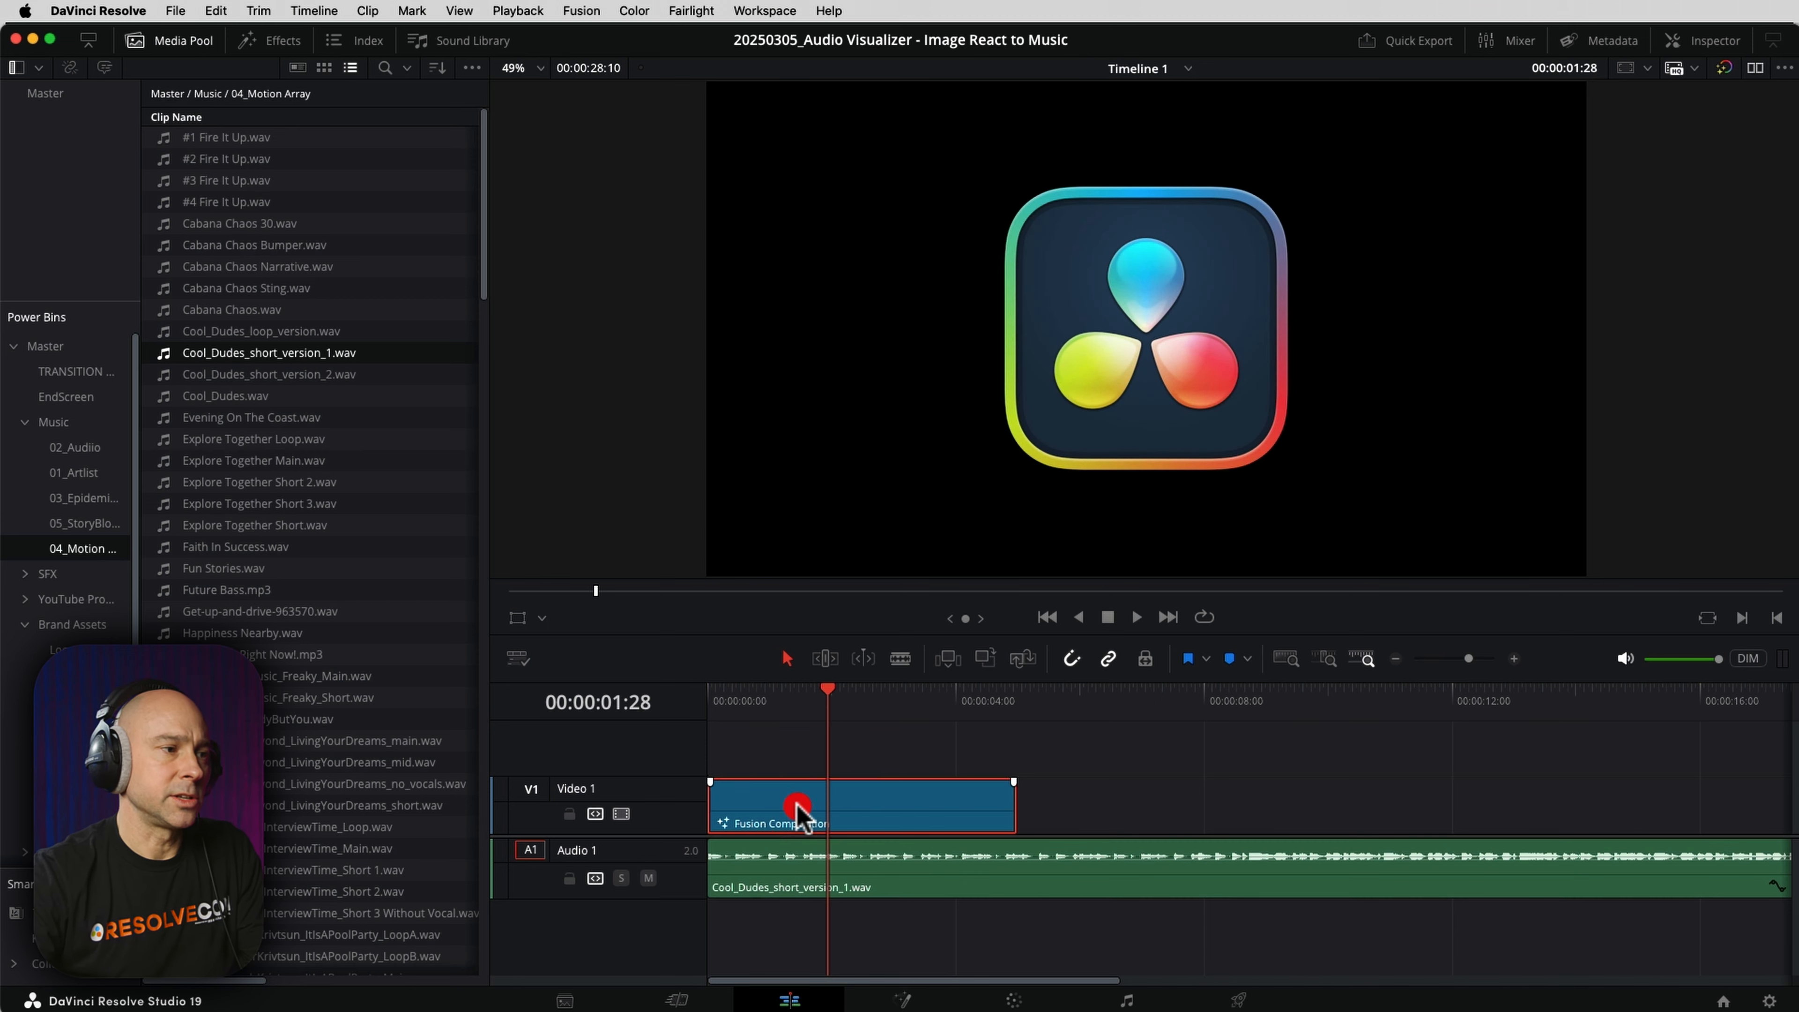
left_click(766, 886)
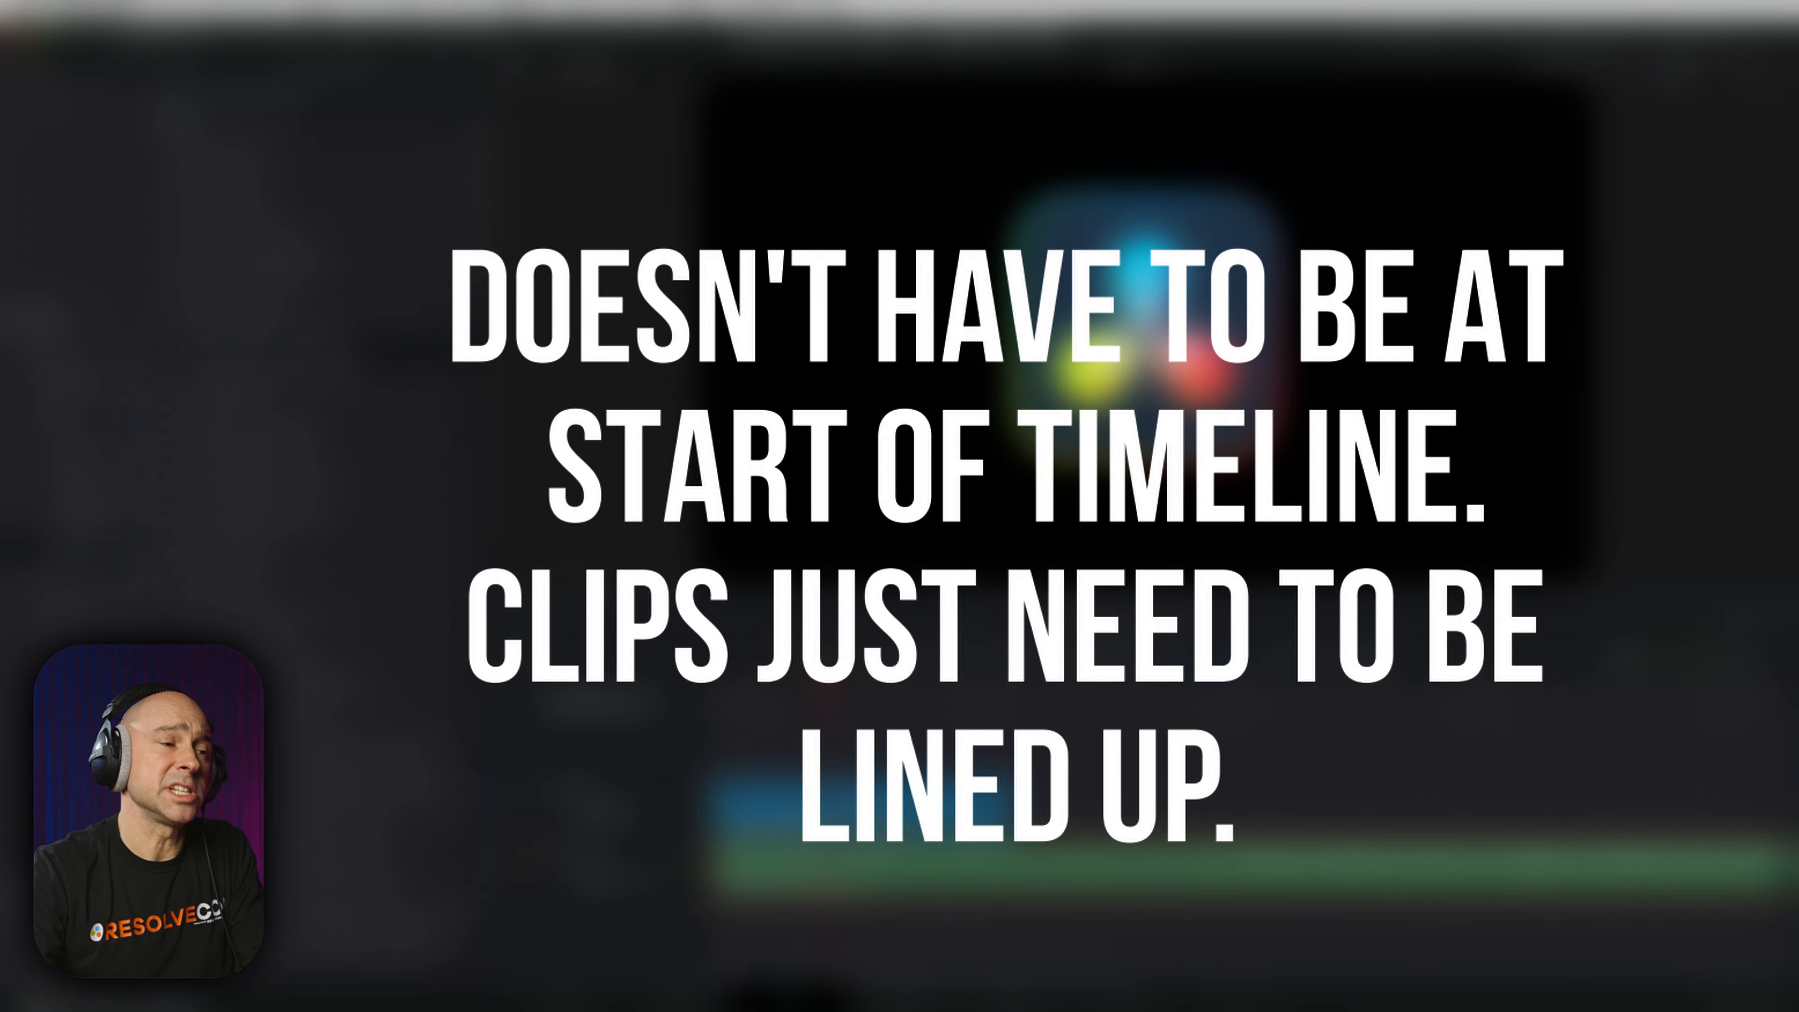
left_click_drag(825, 805, 1640, 815)
left_click(911, 901)
left_click(1396, 658)
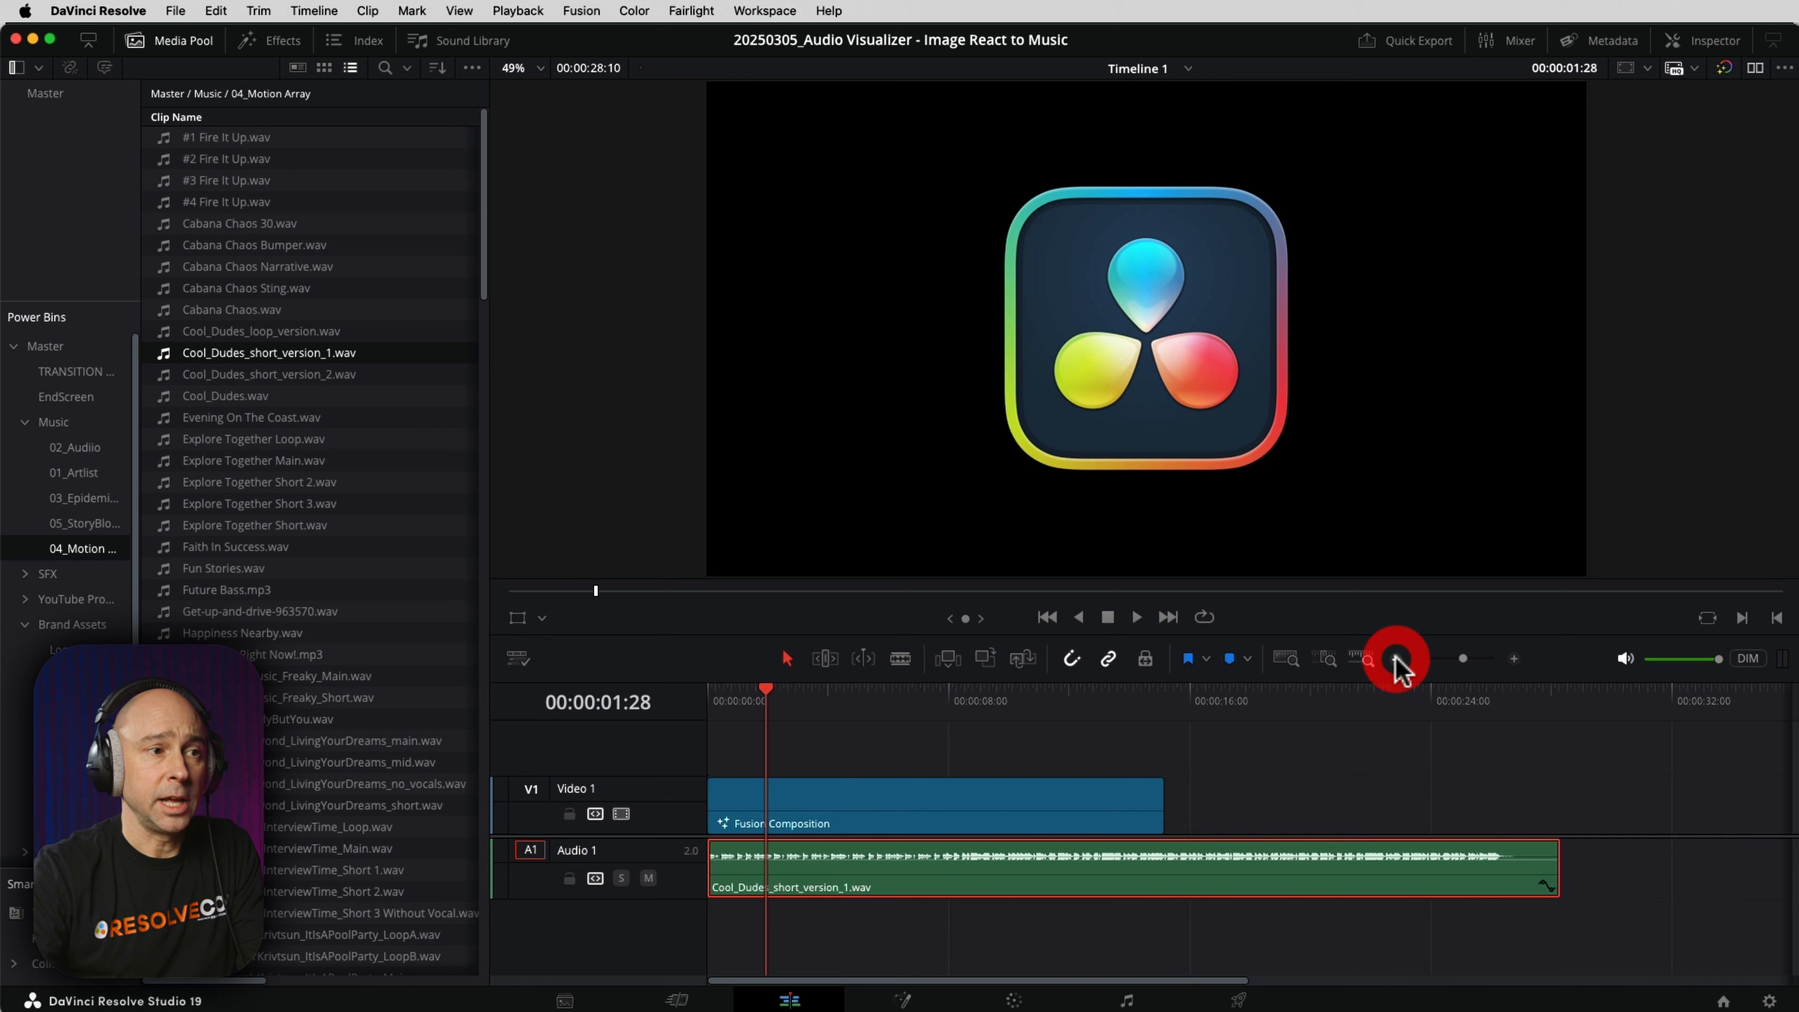
left_click_drag(932, 808, 1126, 815)
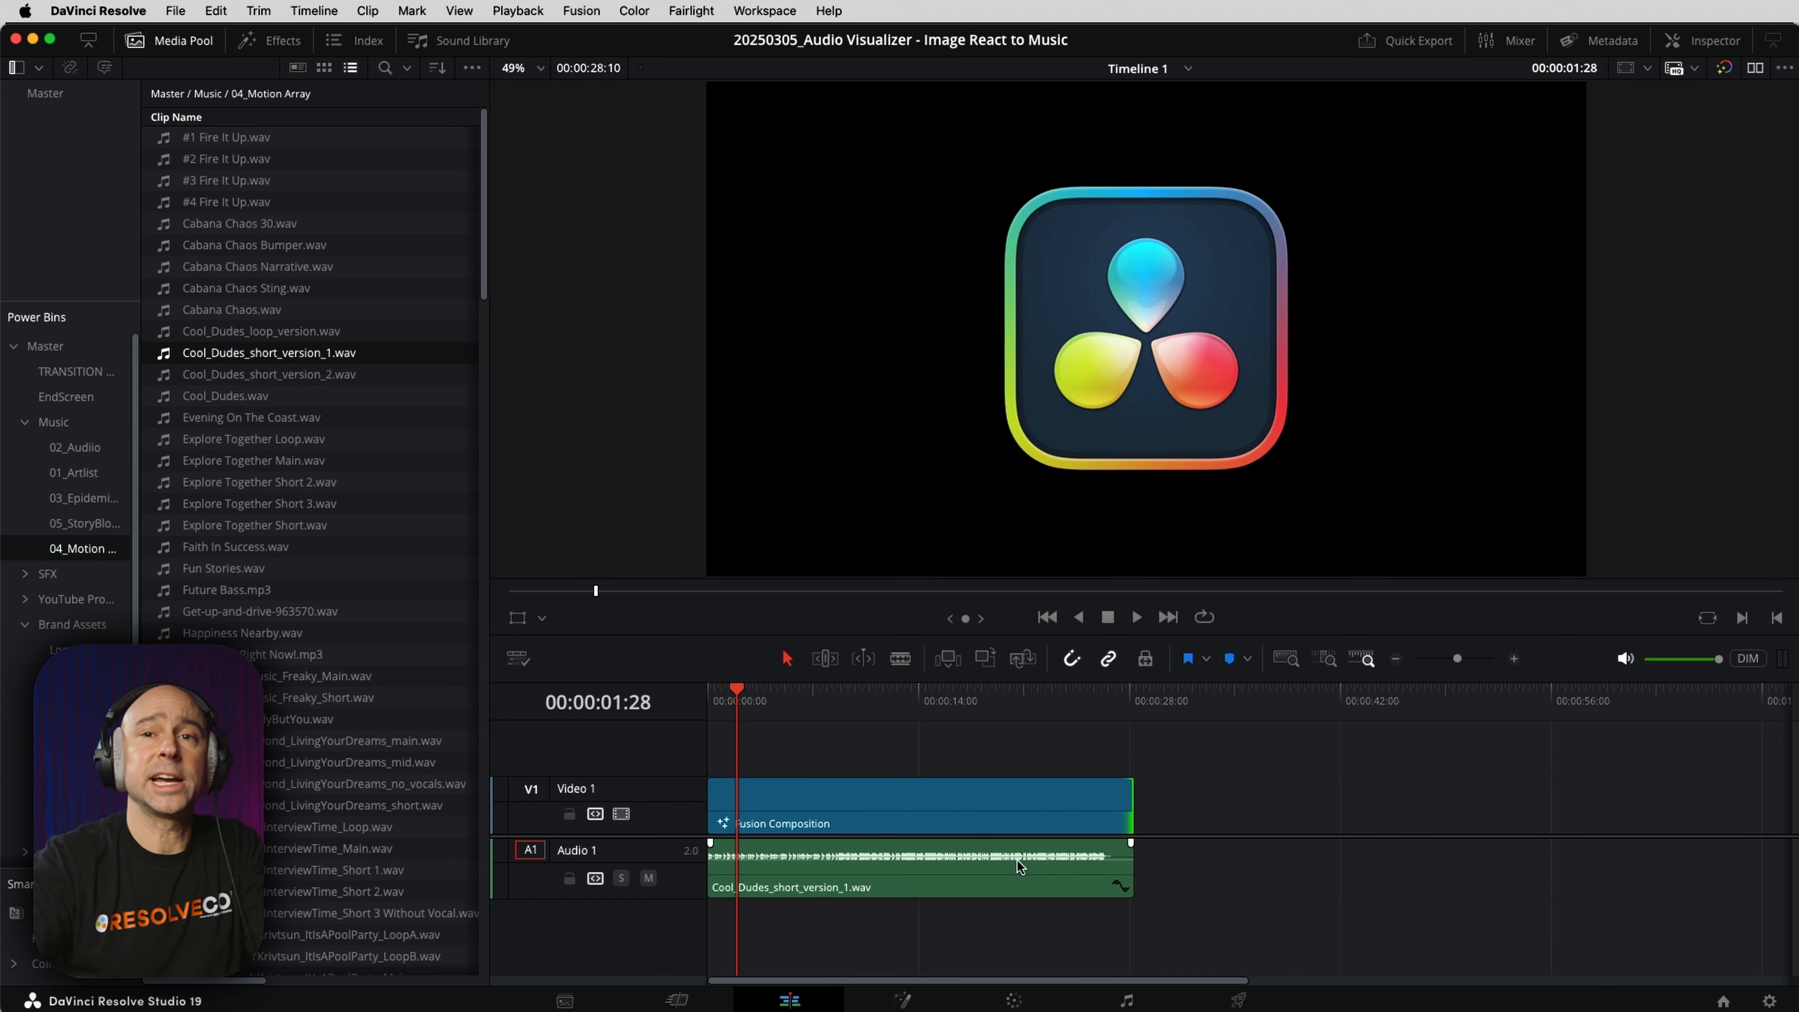
- Play the timeline from its start to check the logo's motion against the music
left_click_drag(739, 735, 686, 715)
left_click(819, 794)
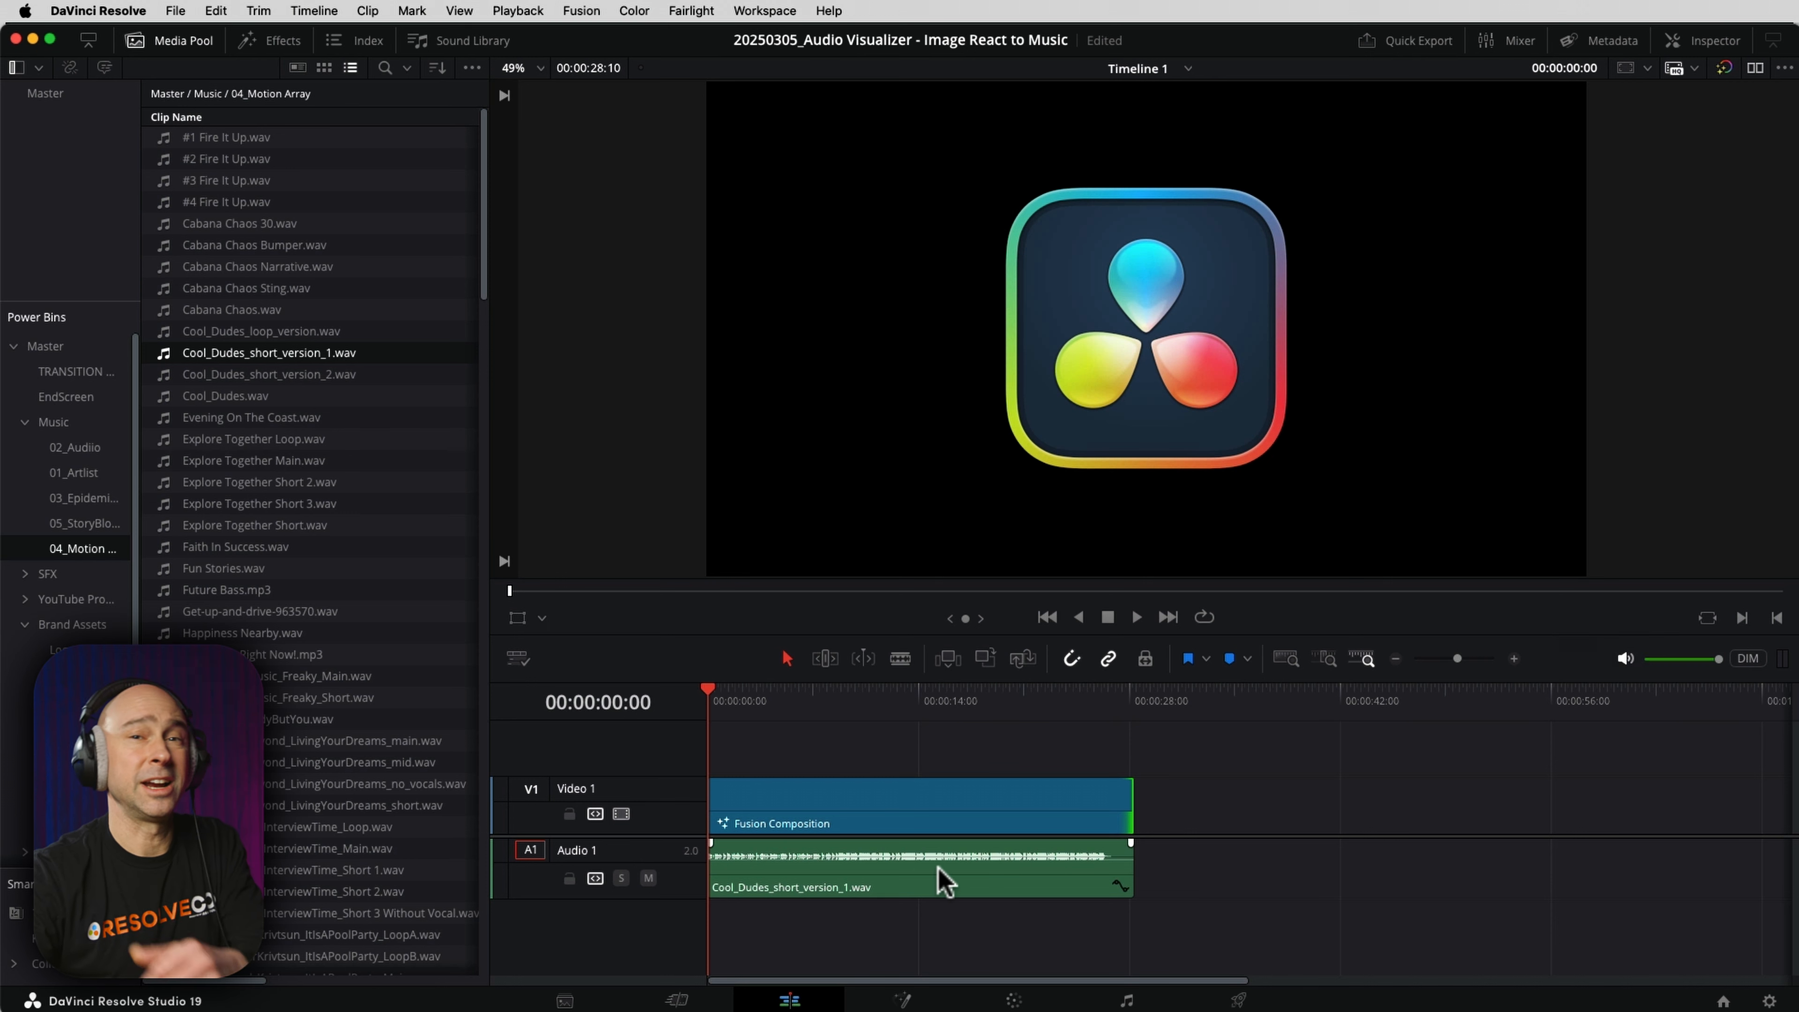
key("space")
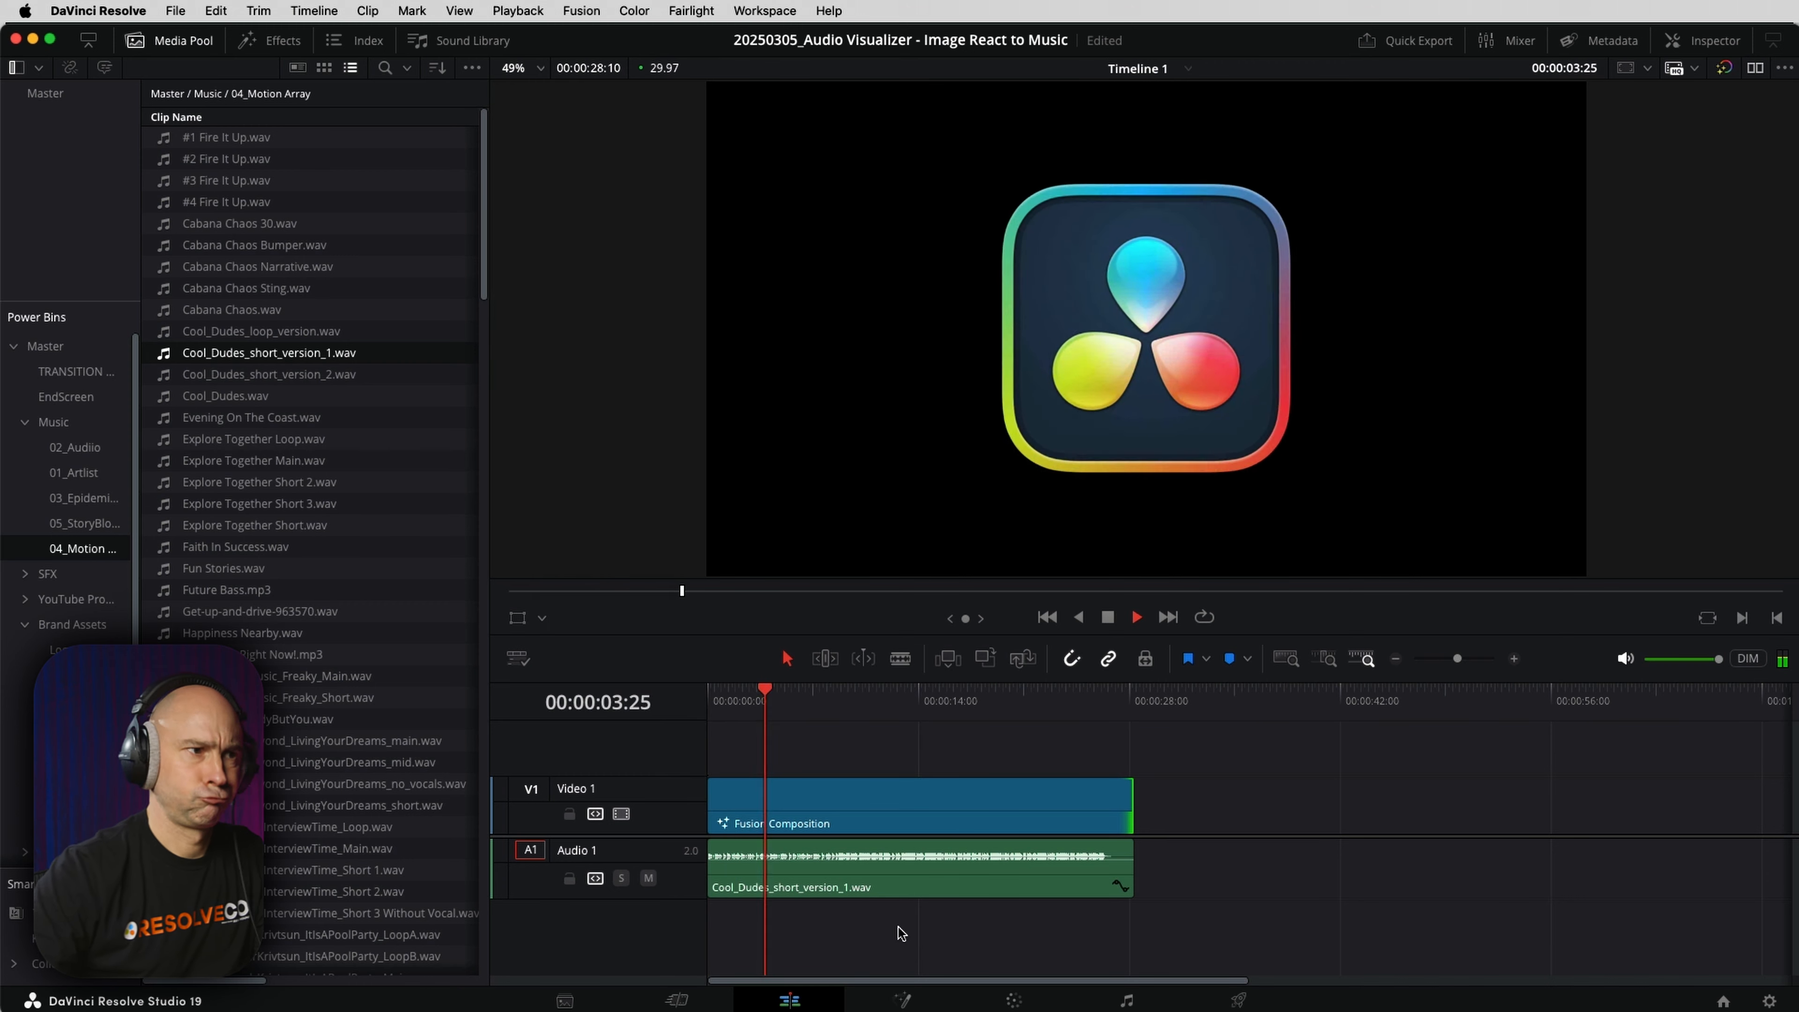
key("space")
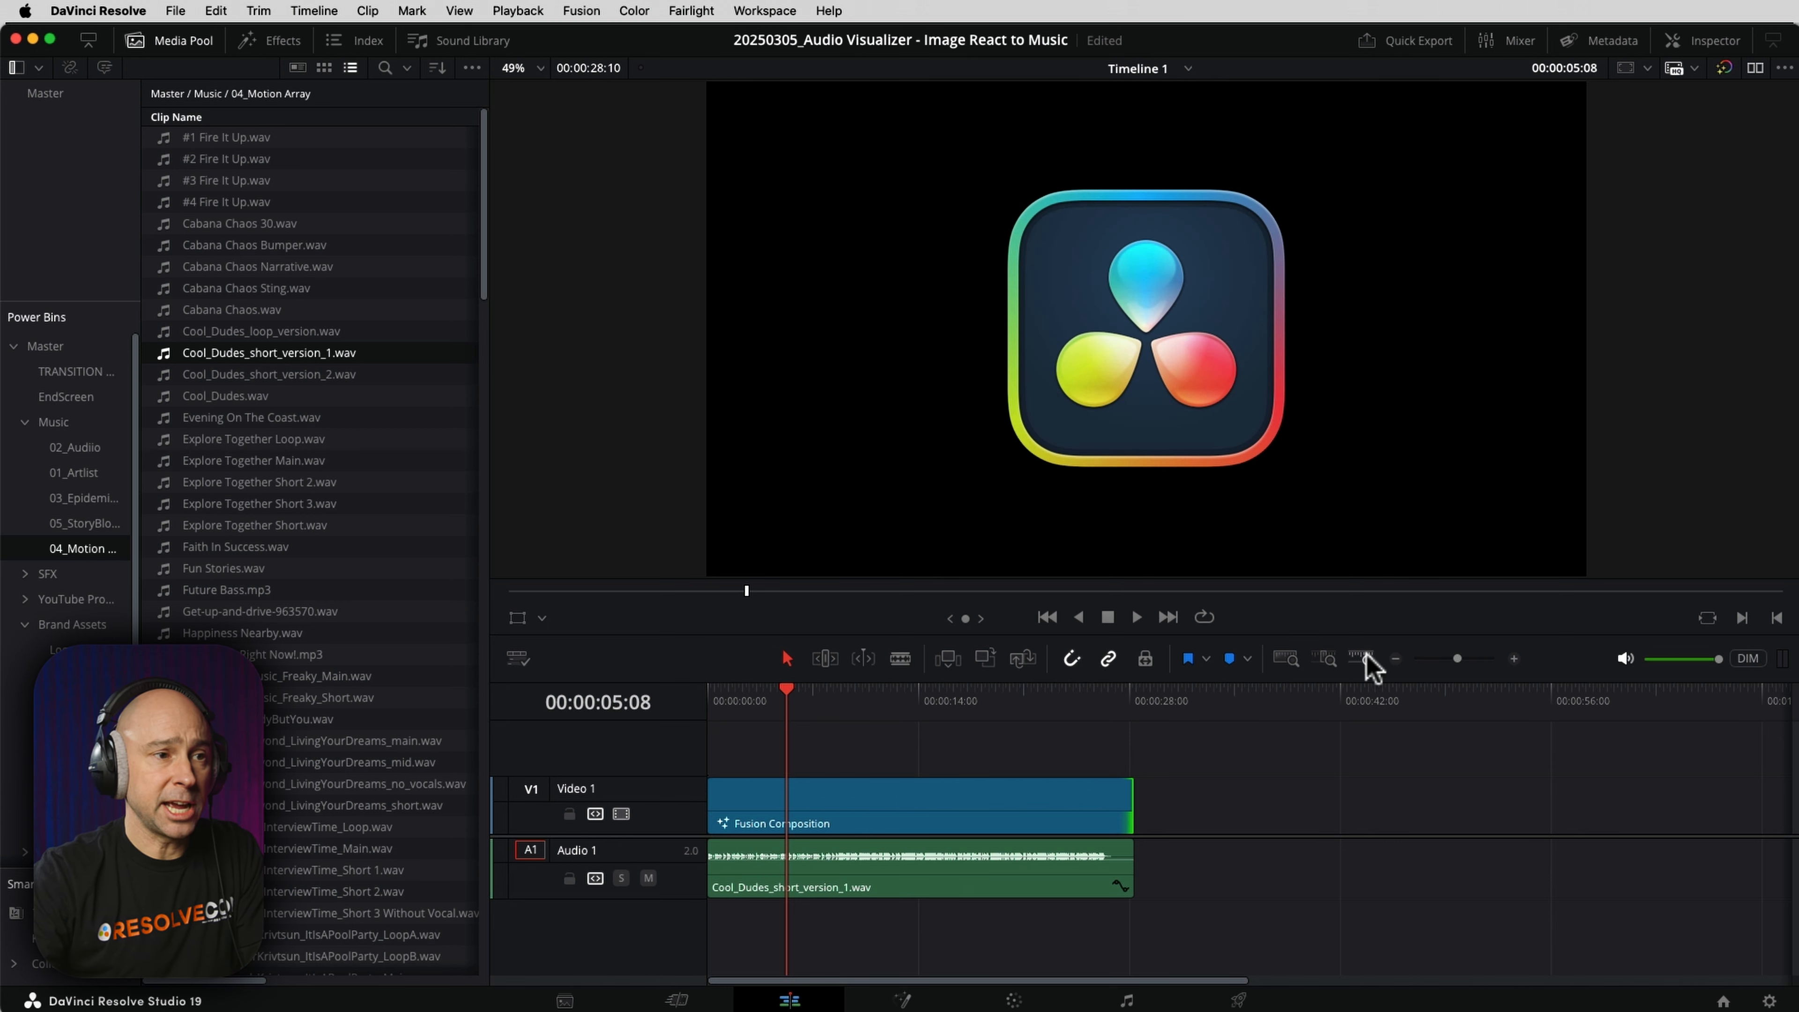
- Split the Fusion Composition and music clips at 00:00:05:09 and again at 00:00:07:23
left_click(1514, 658)
left_click(1514, 659)
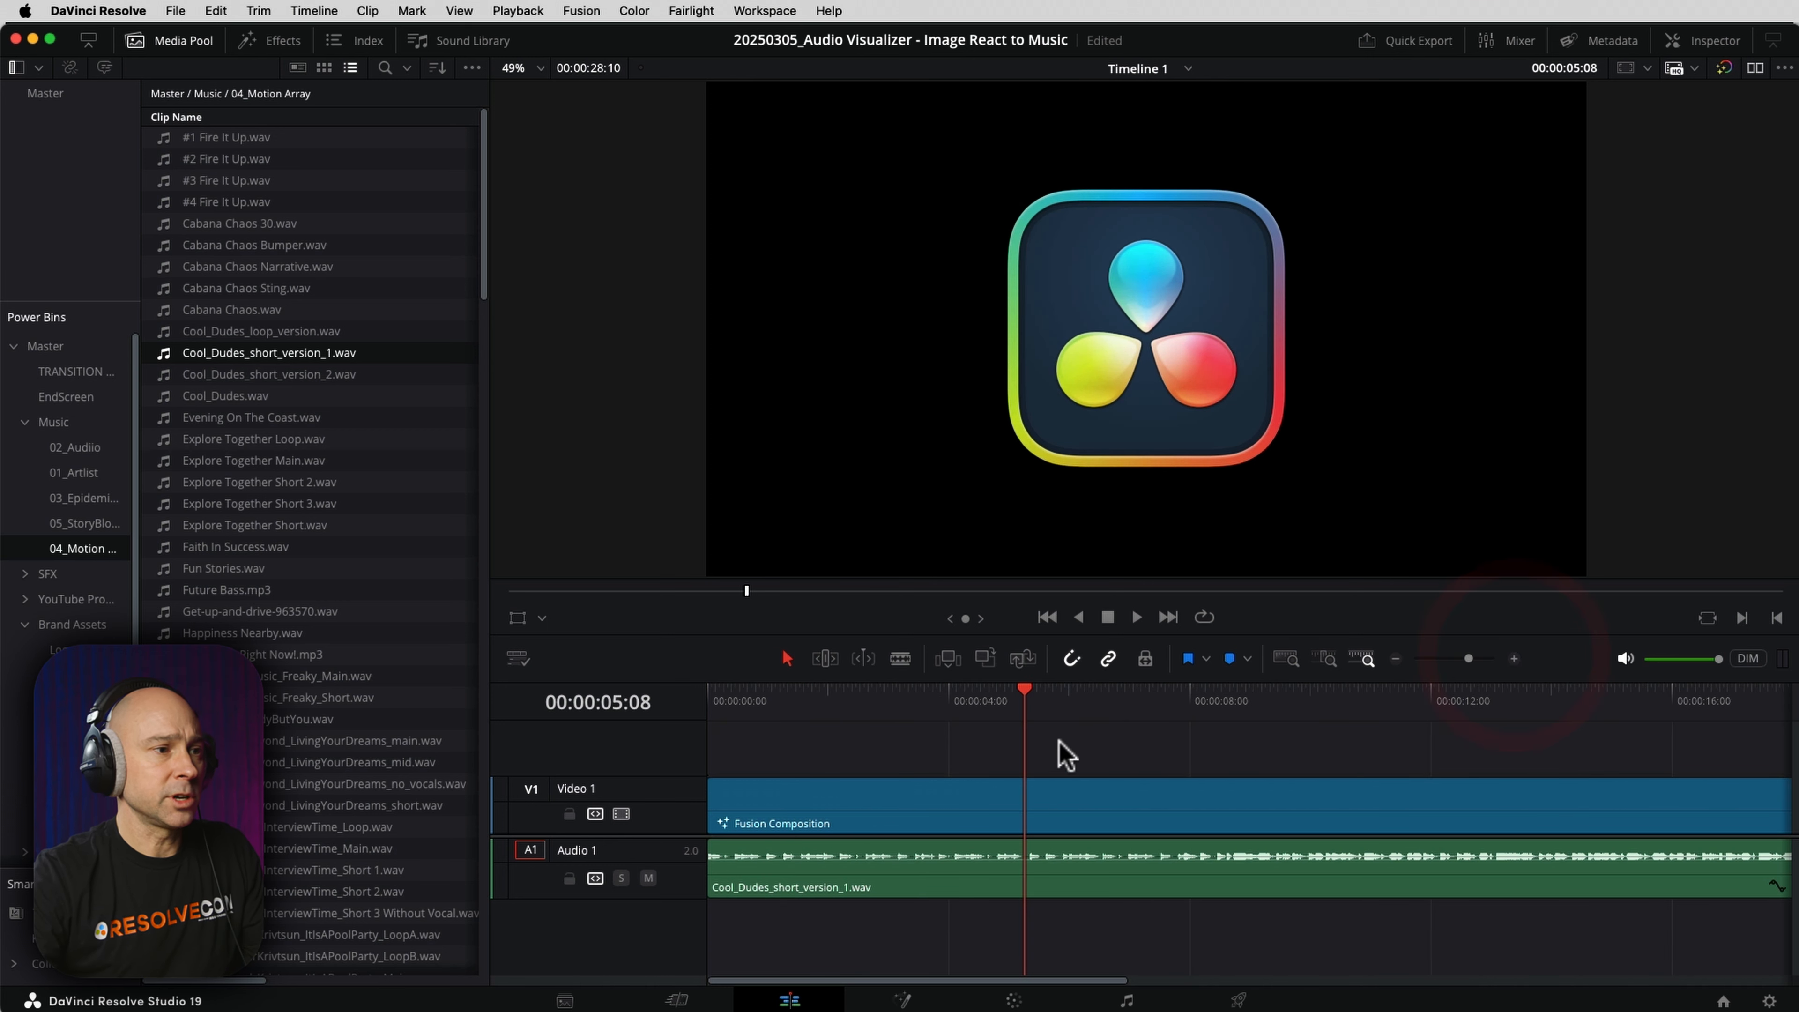
left_click(1027, 701)
key("super+b")
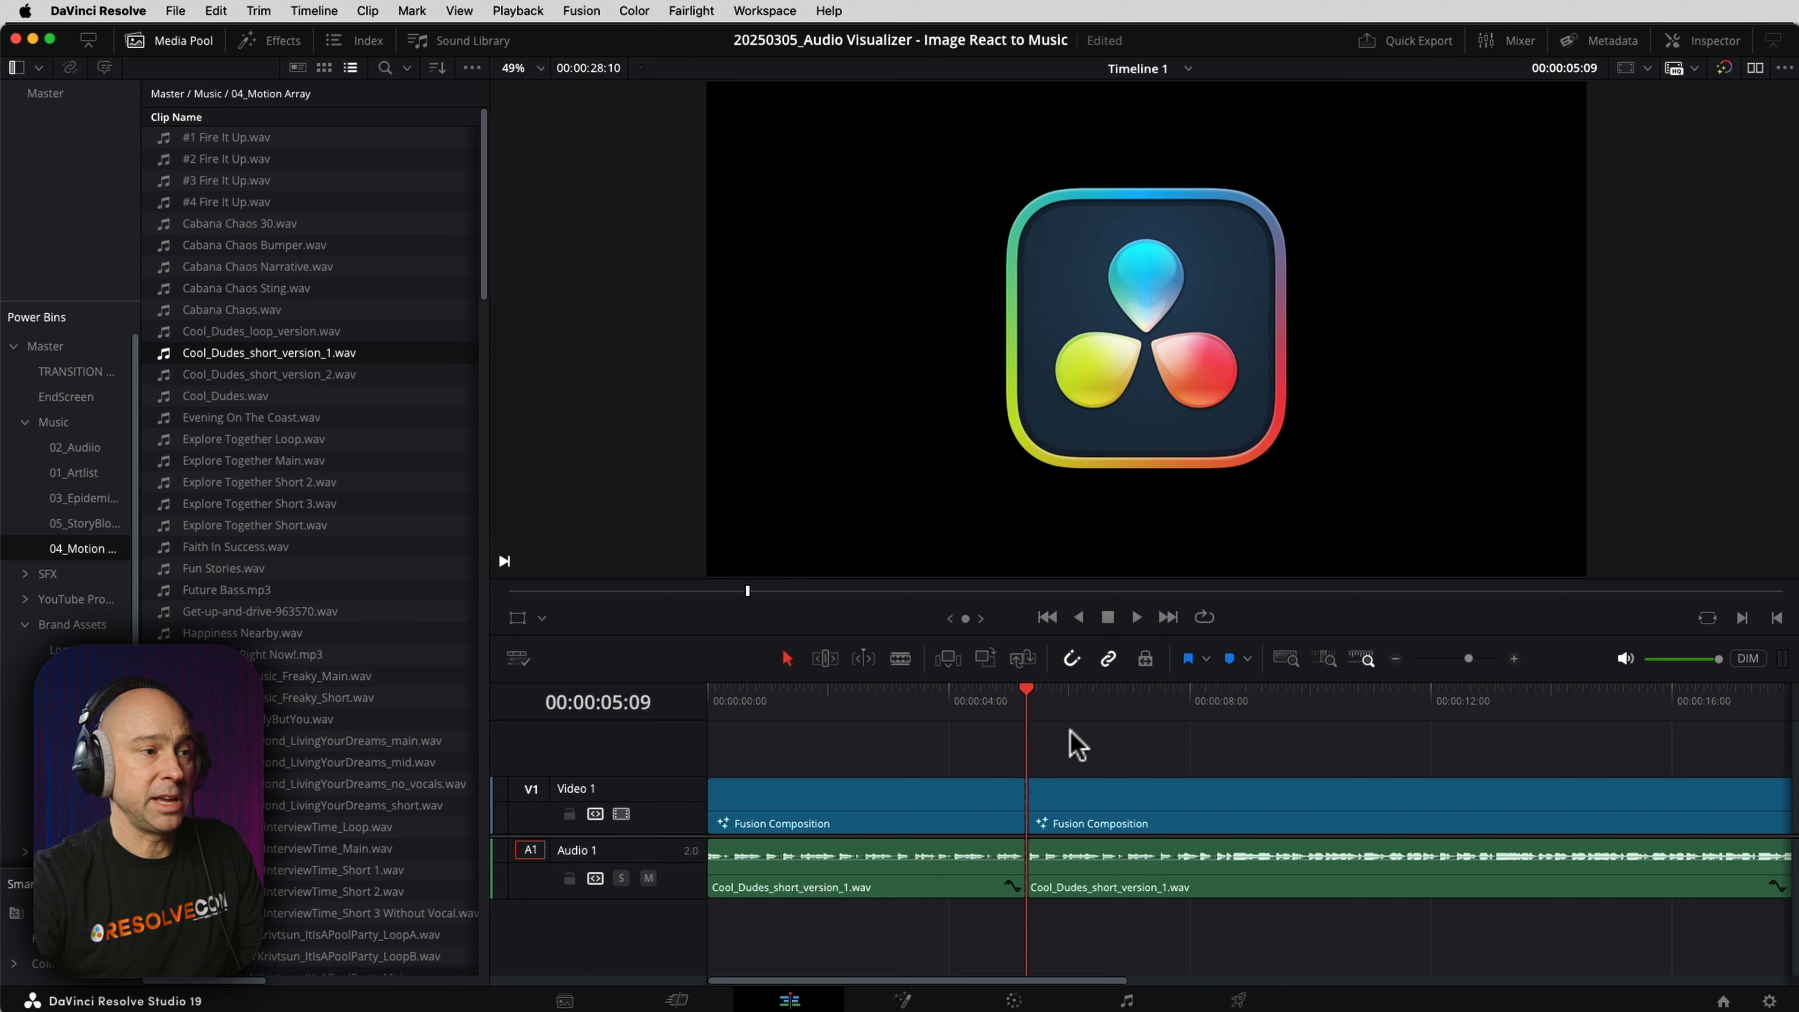
left_click(1175, 701)
key("super+b")
- Ripple delete the short middle segment of both the Fusion Composition and the music
left_click(1105, 826)
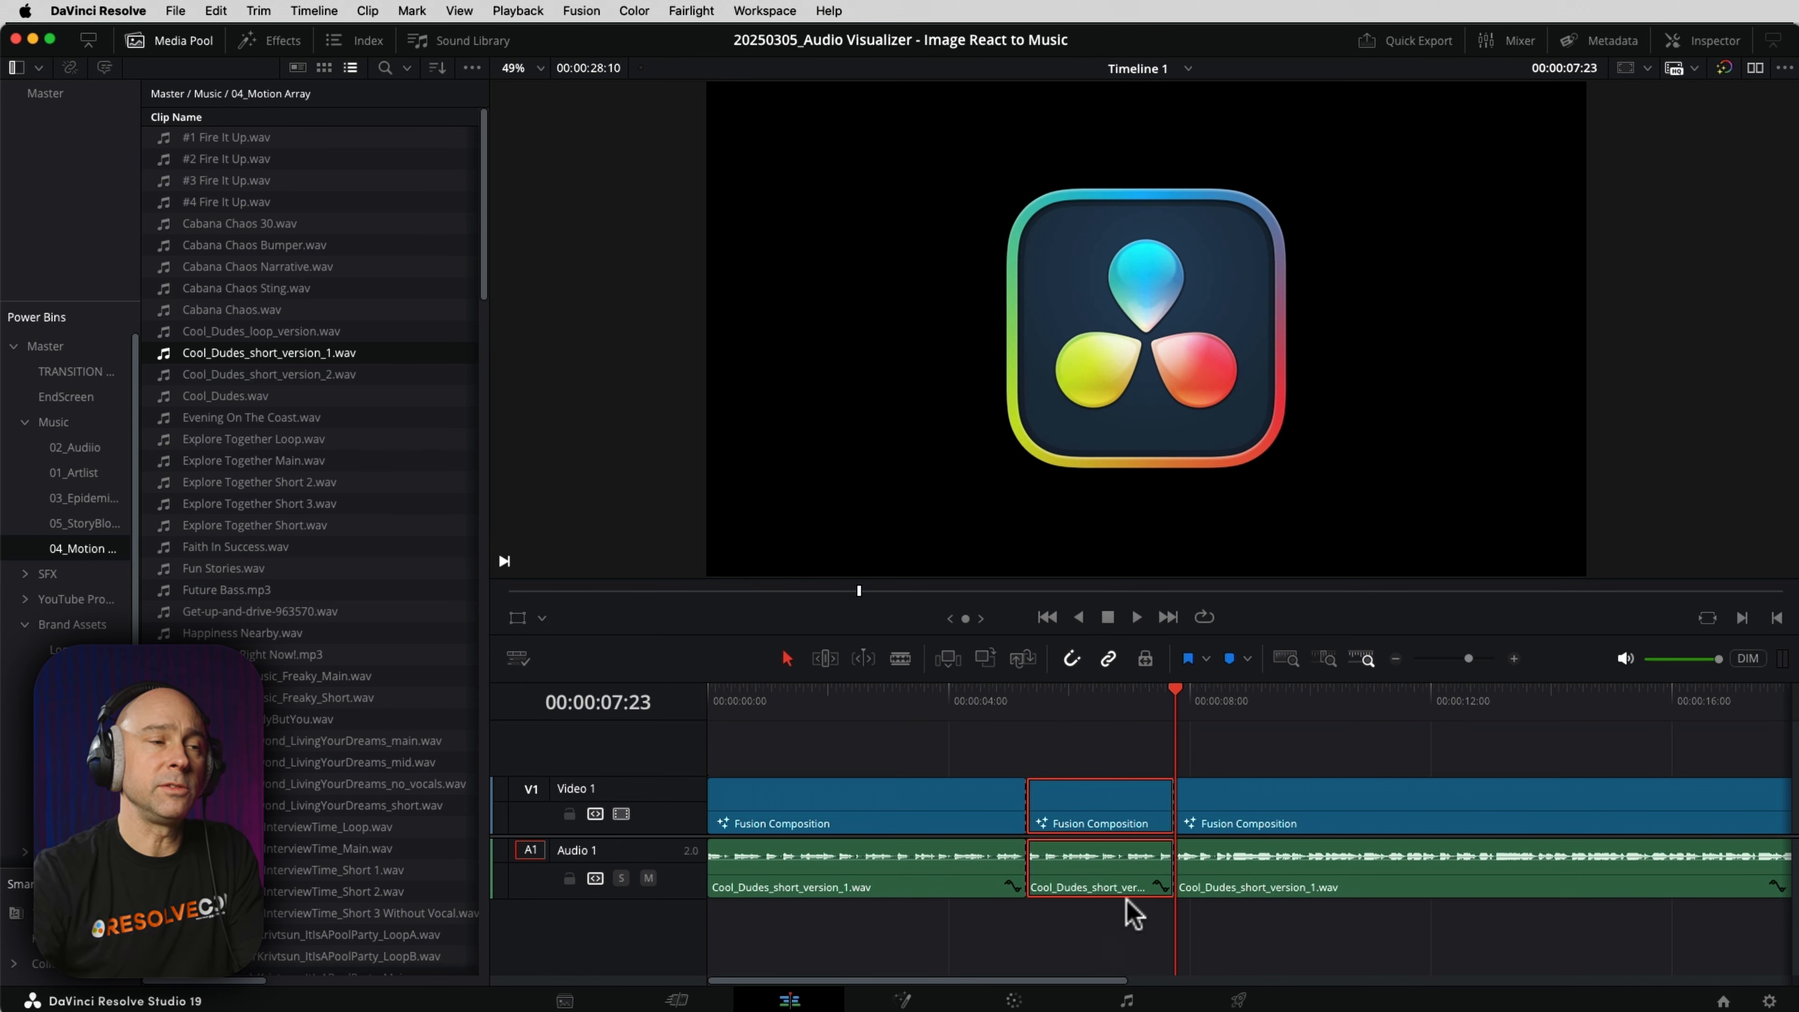
left_click(1136, 270)
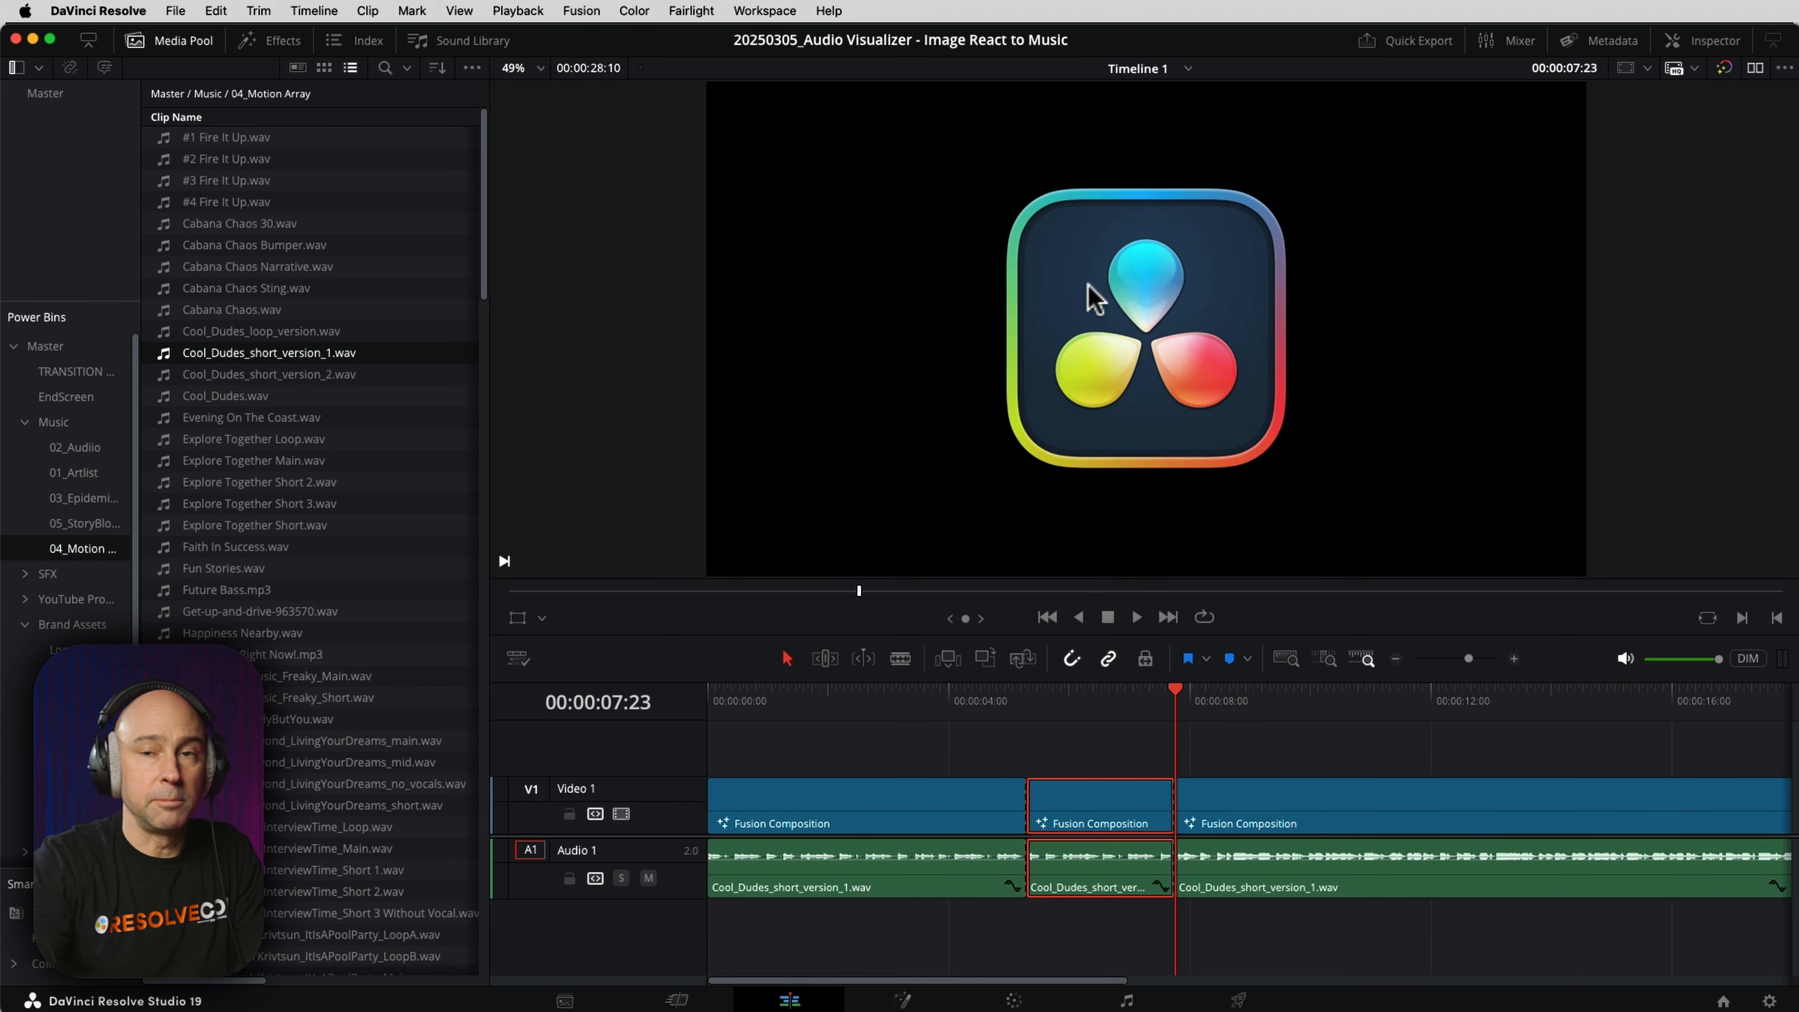
key("BackSpace")
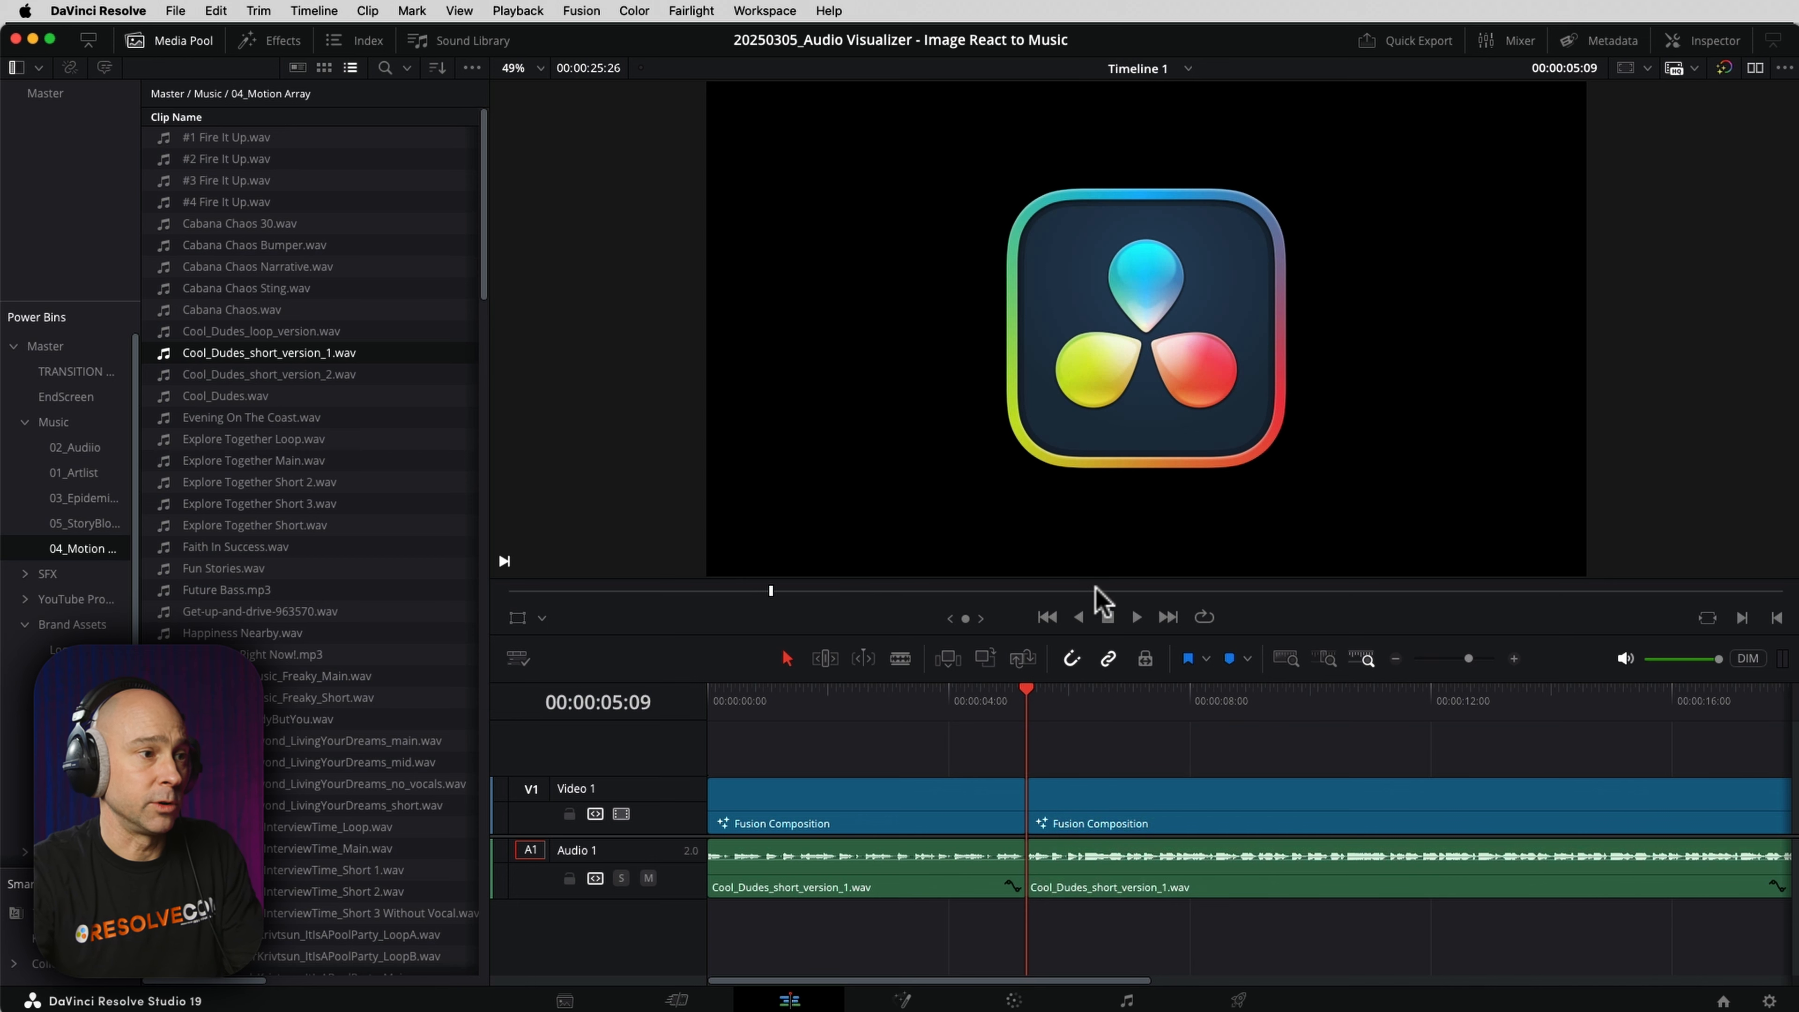
- Extend the first Fusion Composition clip across the music cut in place of the second one, and play through the cut
left_click_drag(1022, 804, 1310, 800)
left_click(979, 707)
key("space")
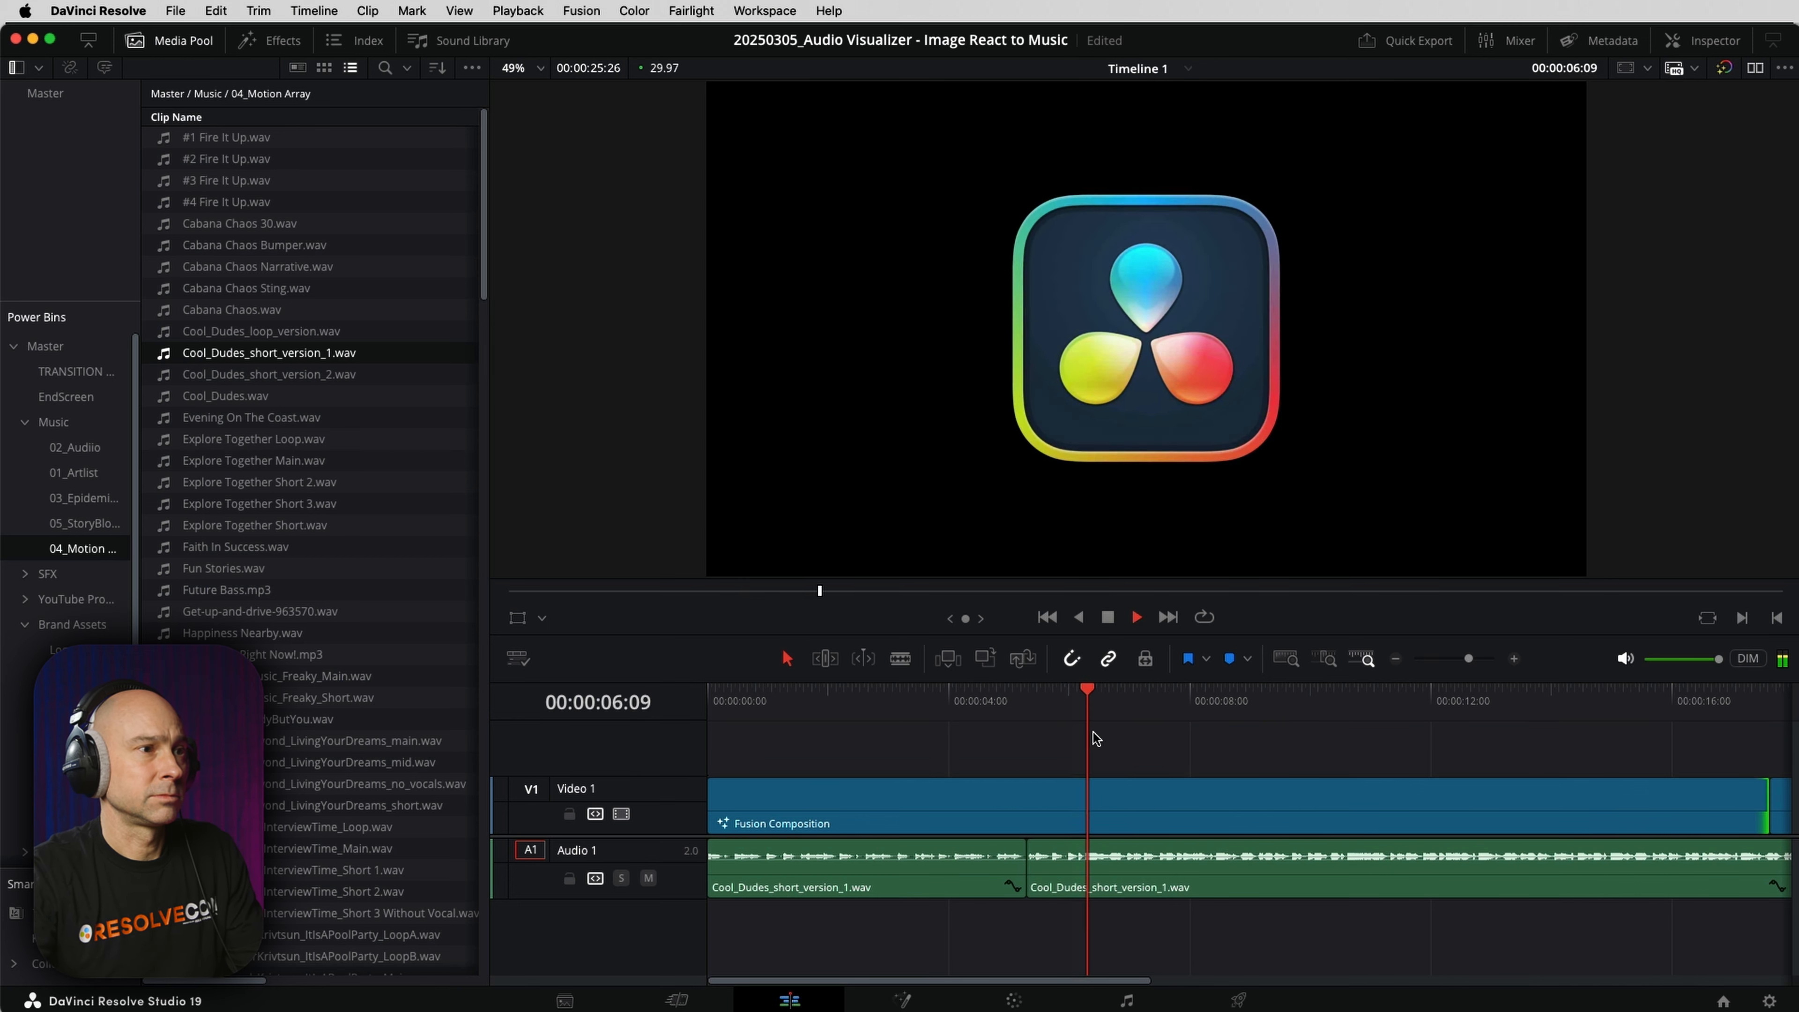
- Stop playback and undo the splits, ripple delete and extension of the Fusion Composition and music clips
key("space")
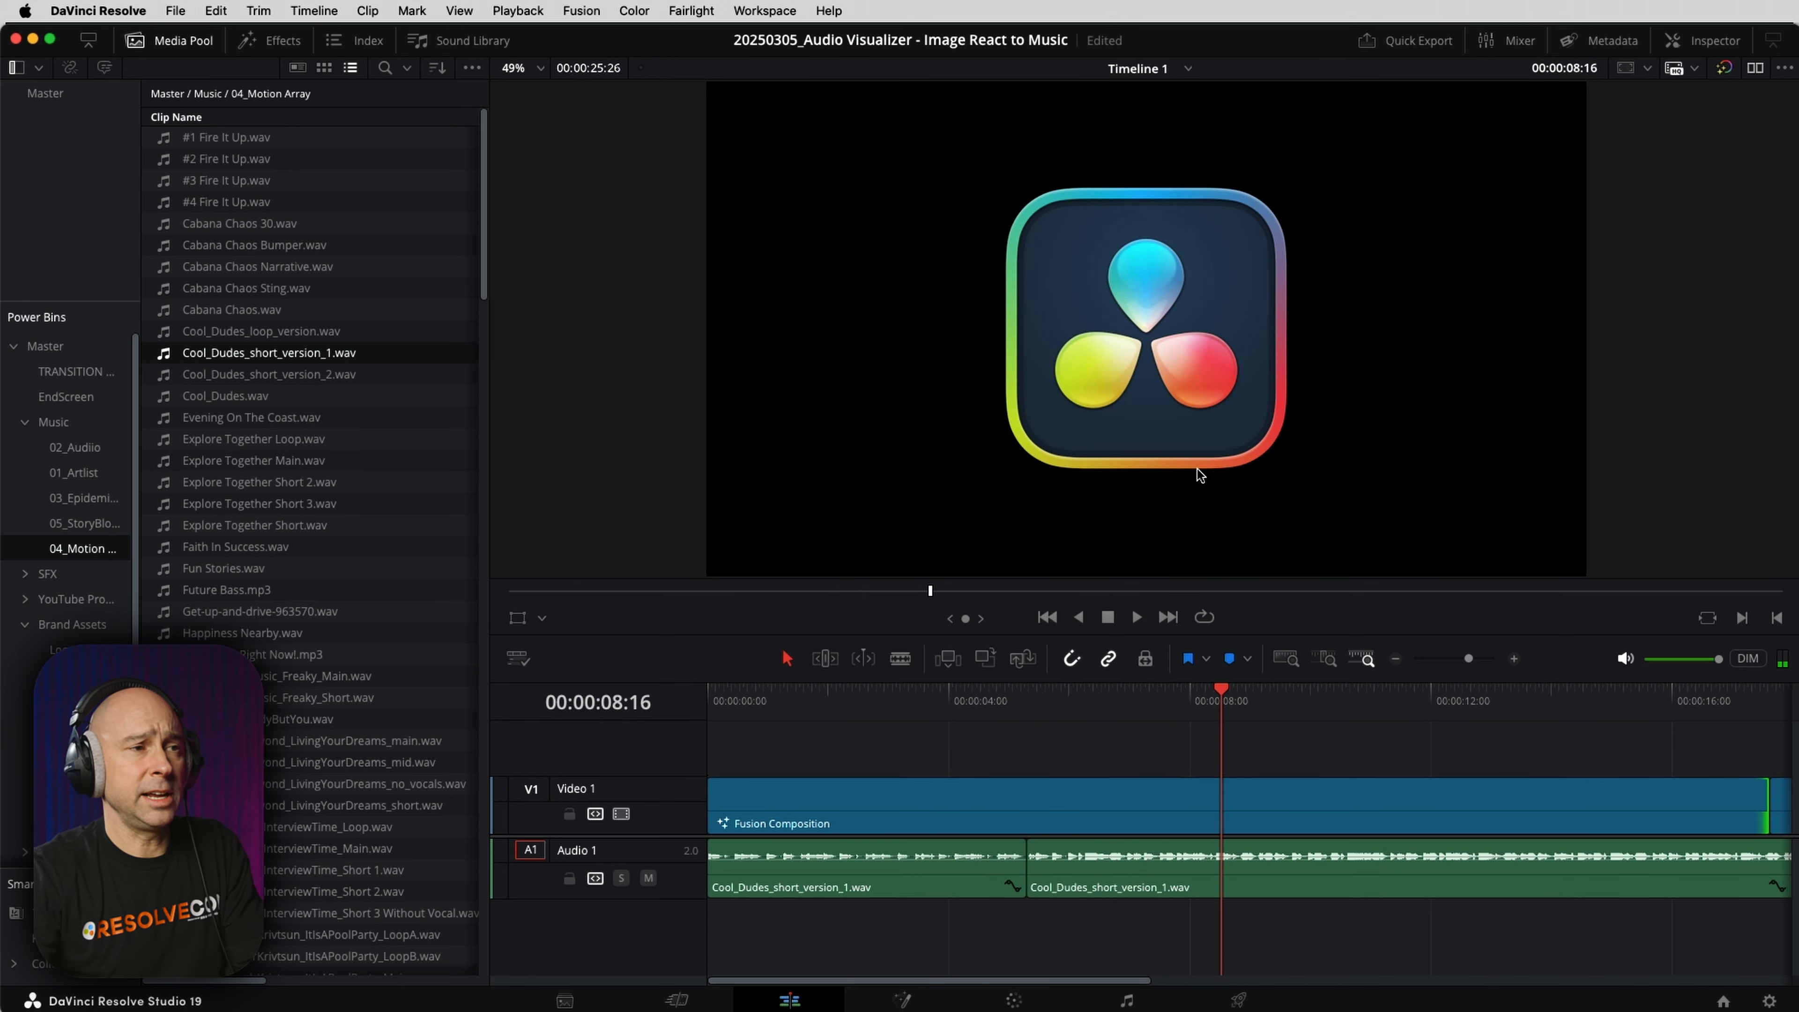
key("super+z")
key("super+z")
key("super+z")
key("super+z")
key("super+z")
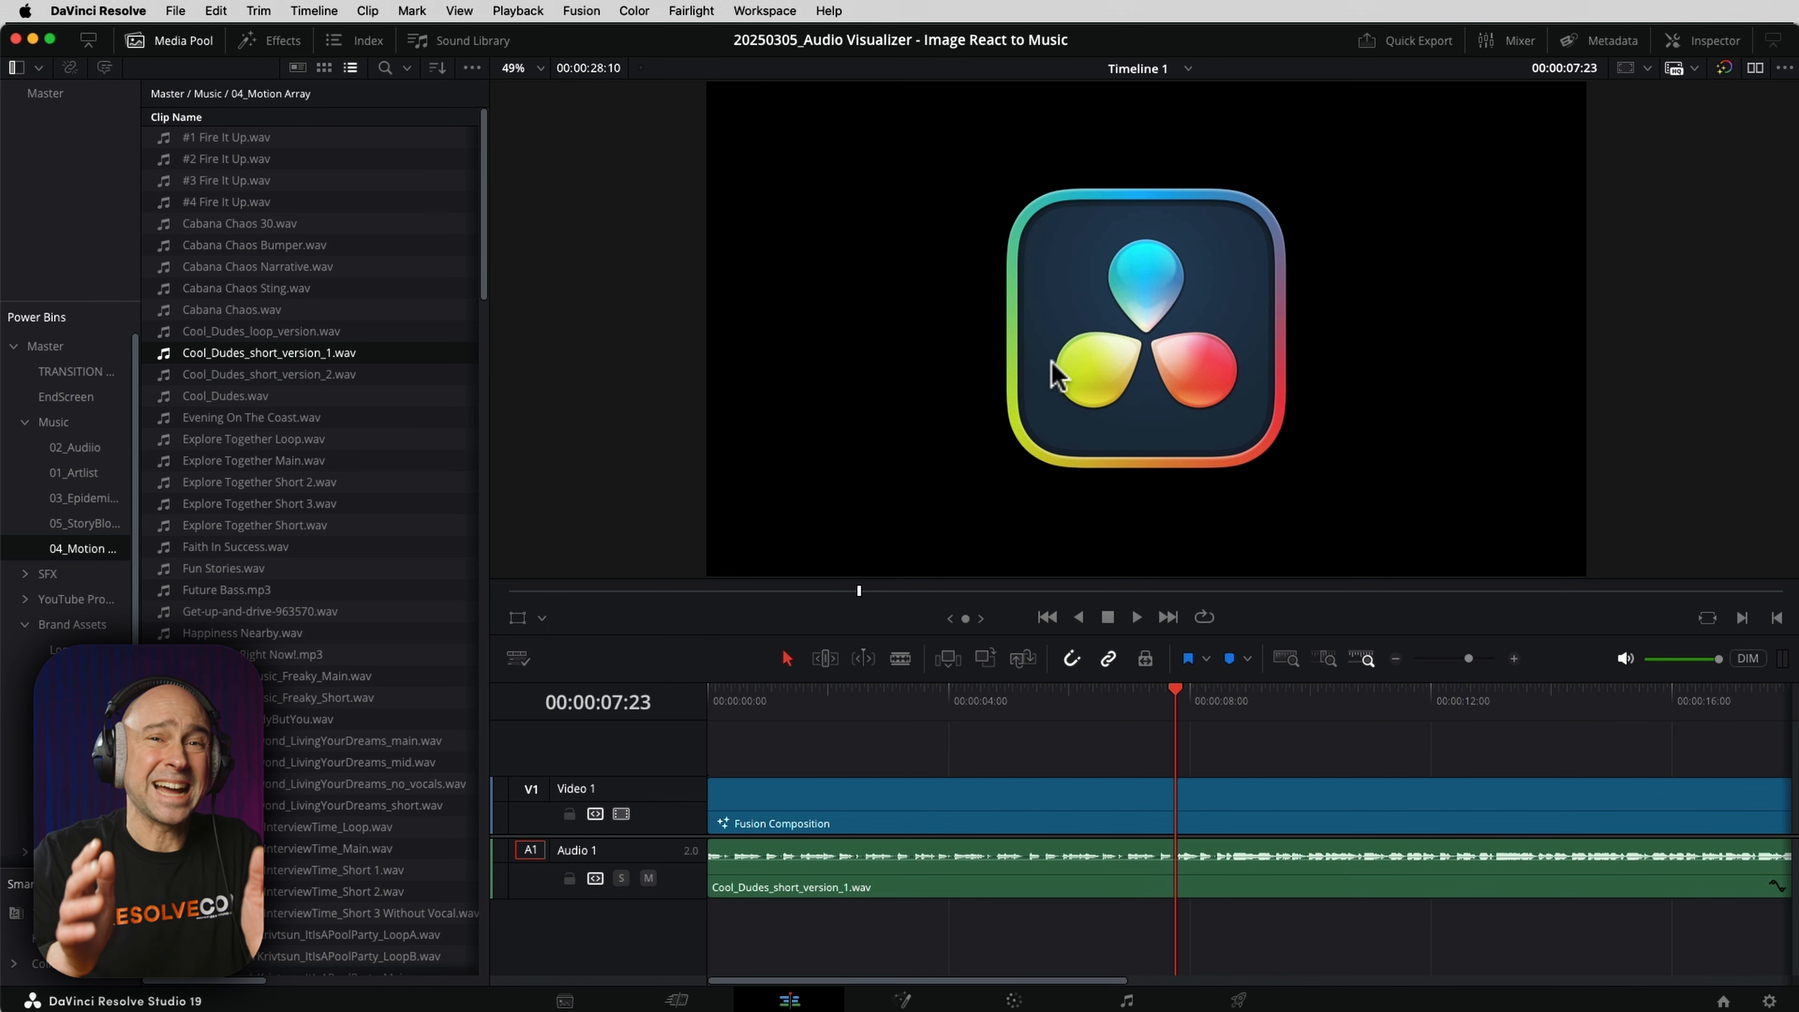
- Link the Fusion Composition with the music clip and shift the pair about 1.4 seconds forward on the timeline
left_click_drag(1014, 739, 893, 923)
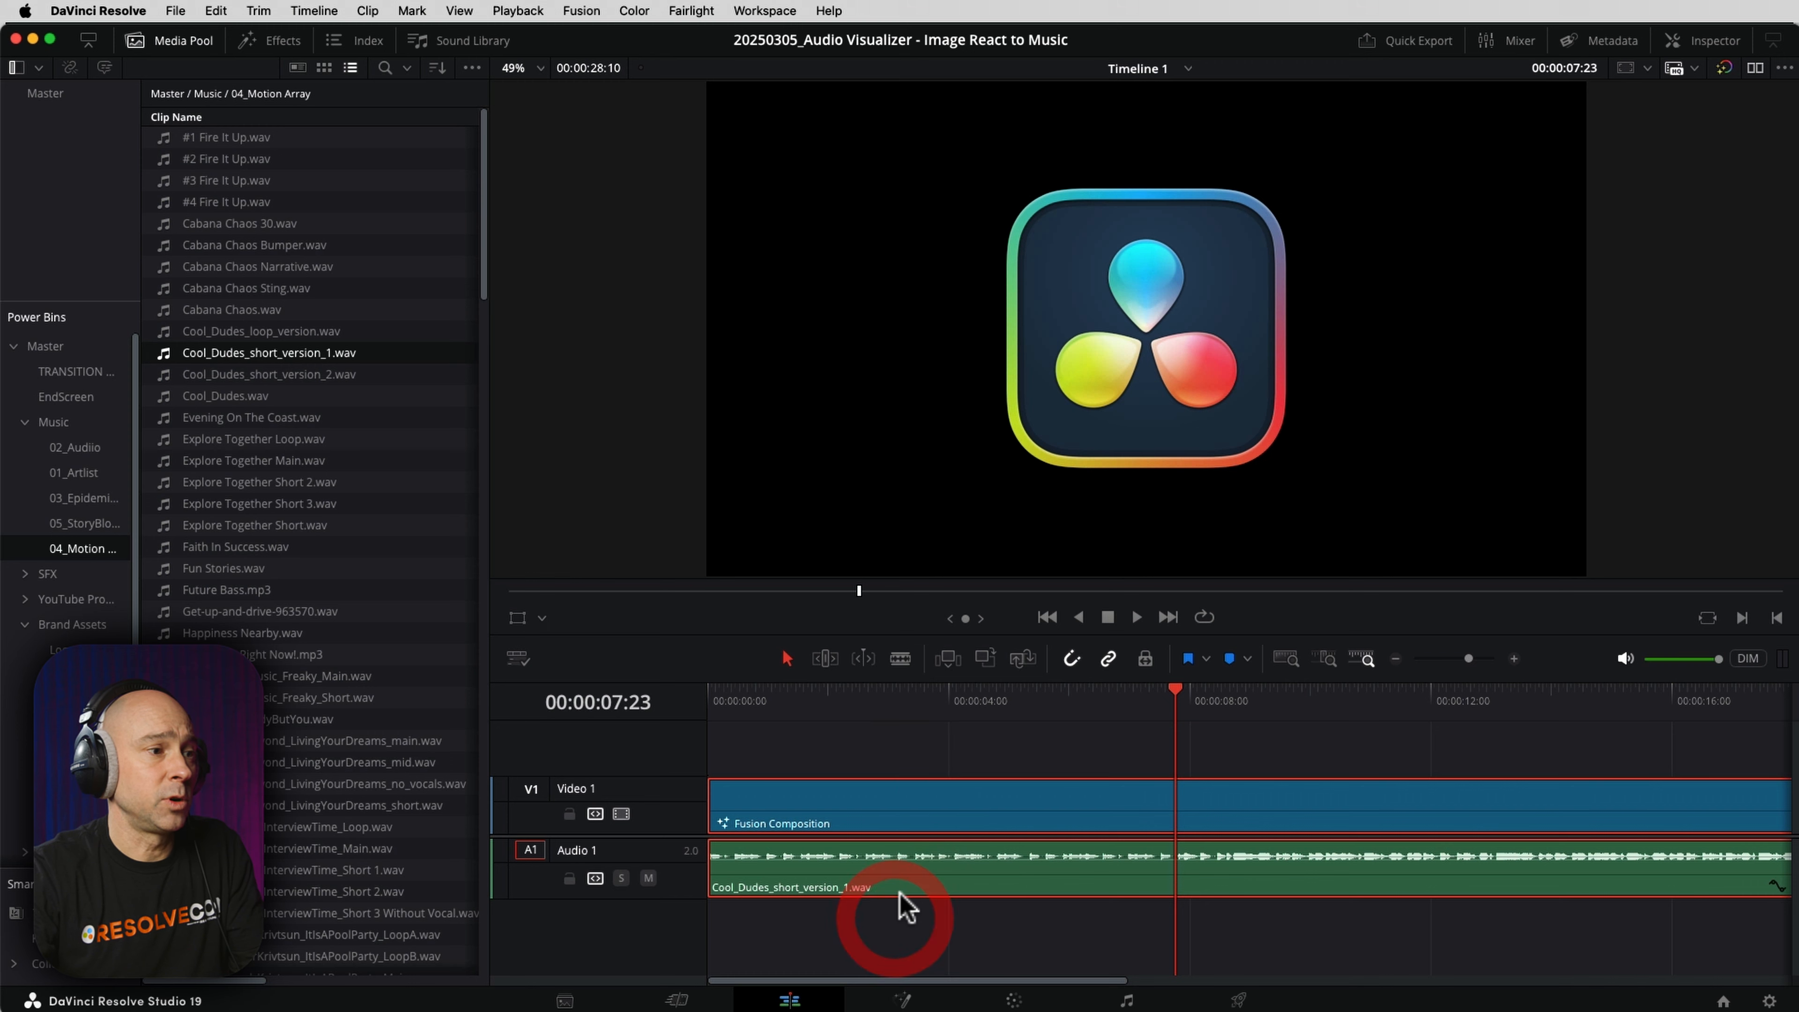
right_click(896, 911)
left_click(938, 870)
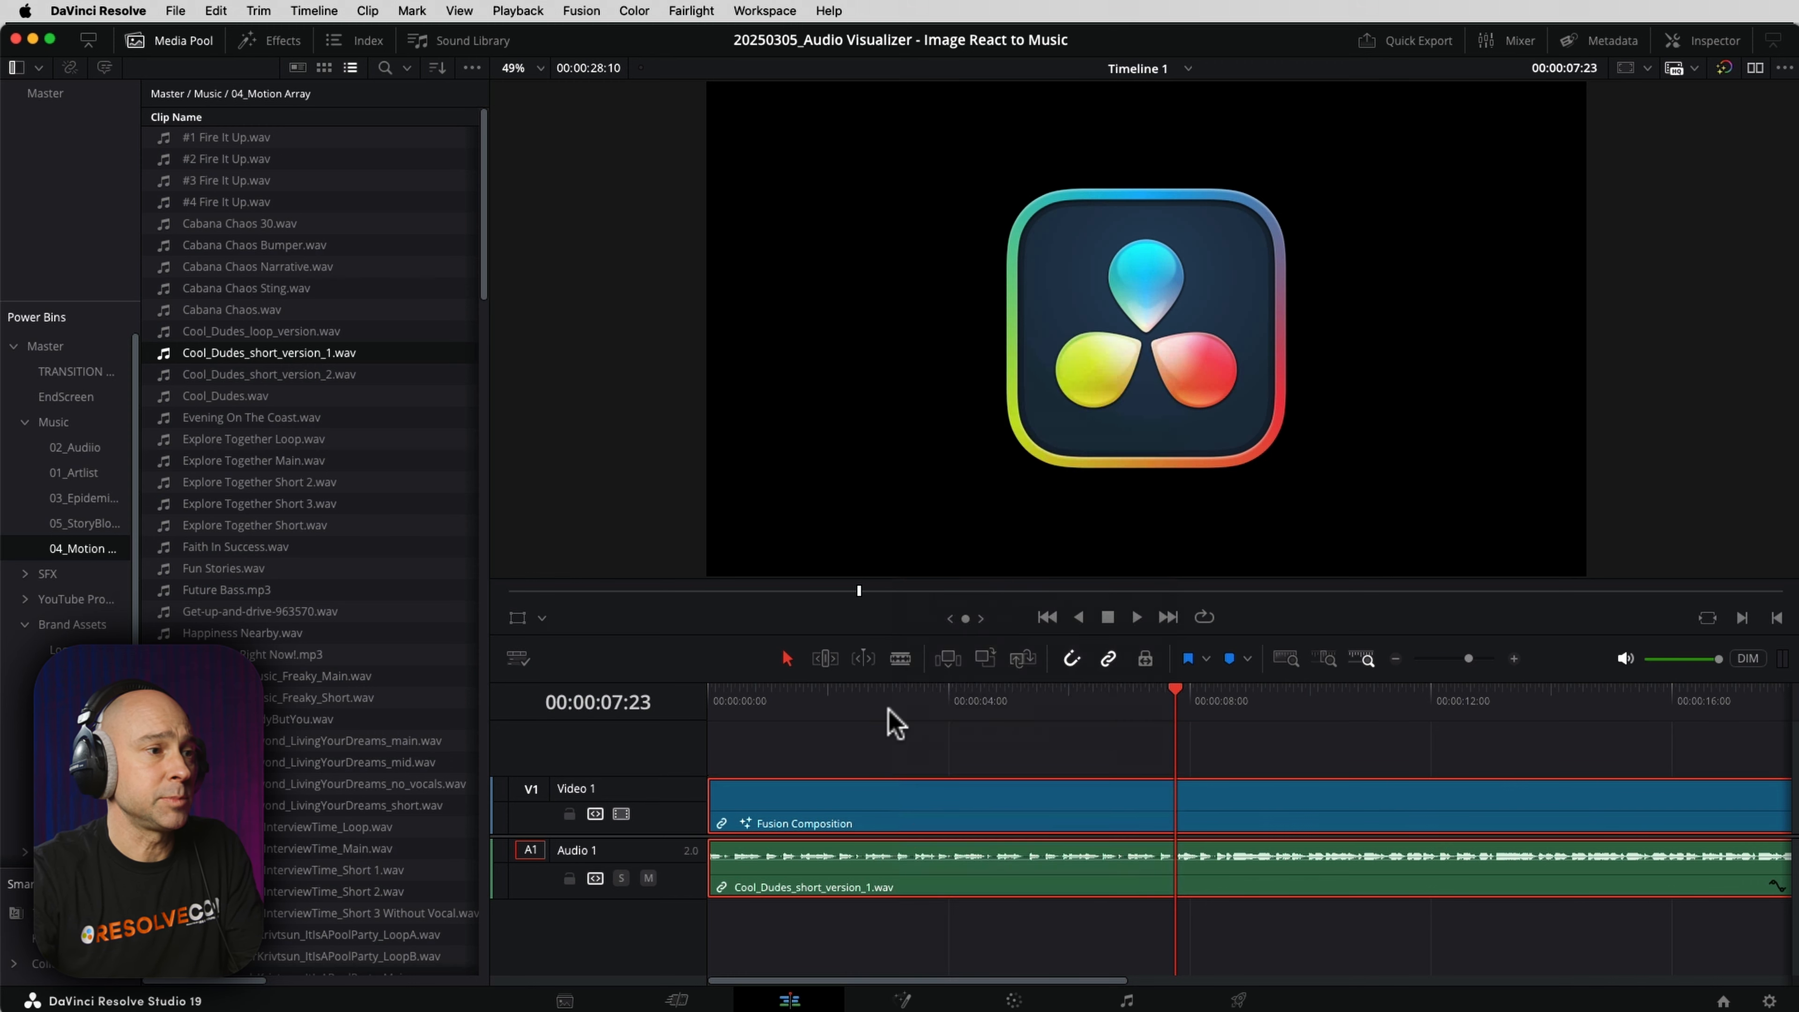
left_click_drag(824, 818, 920, 805)
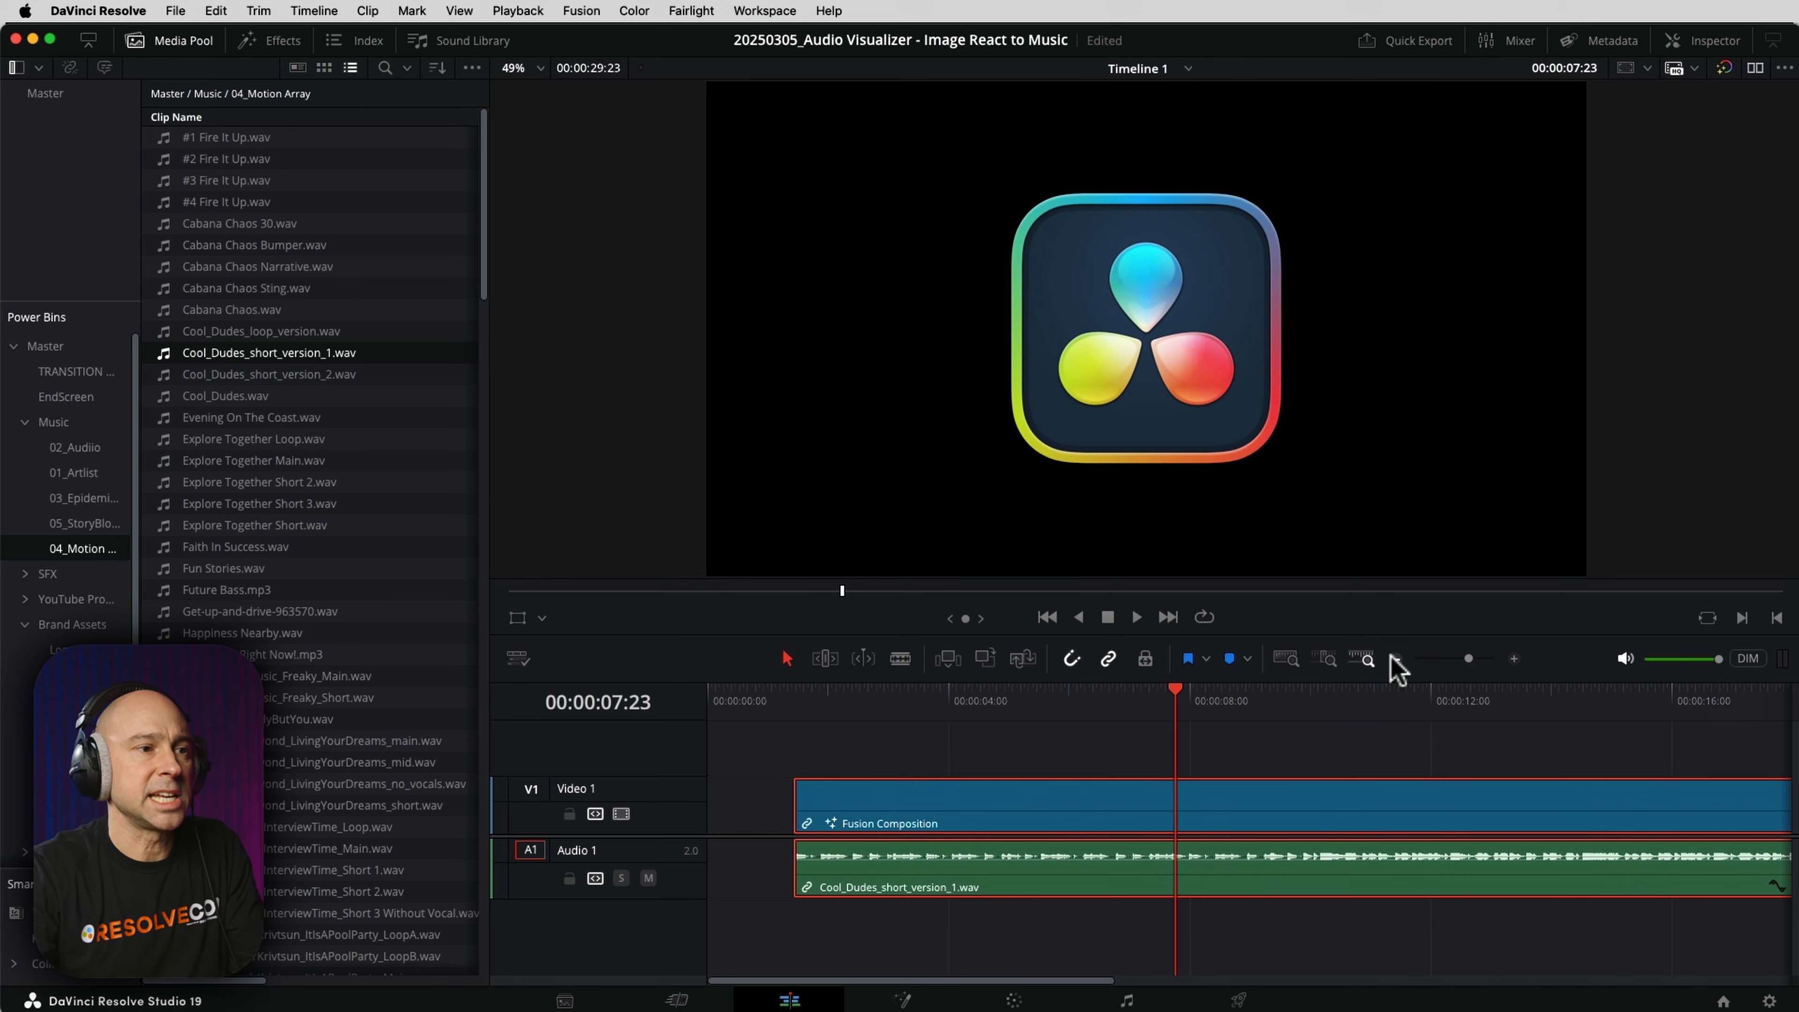
- Move the linked pair so the Fusion Composition sits on Video 2 above the falling-particles clip, starting at 00:00:36:00, and play from there
left_click(1382, 661)
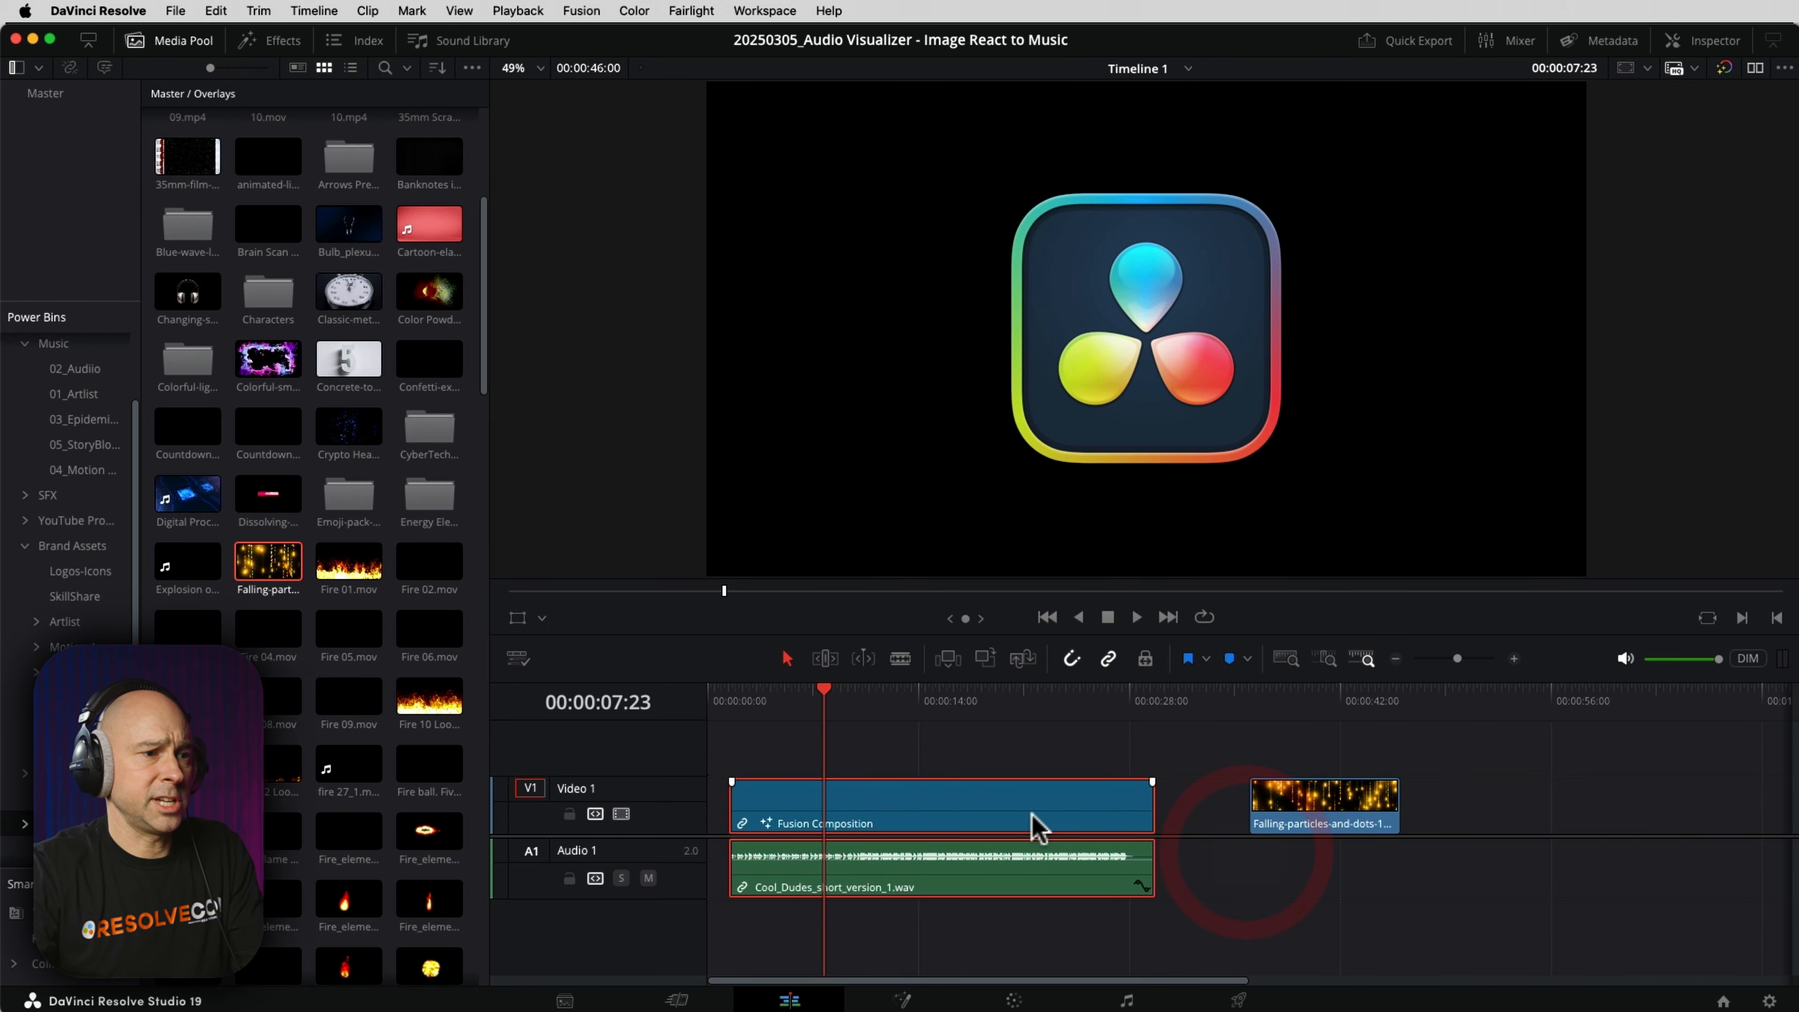
left_click_drag(1036, 823, 1546, 762)
left_click(1249, 701)
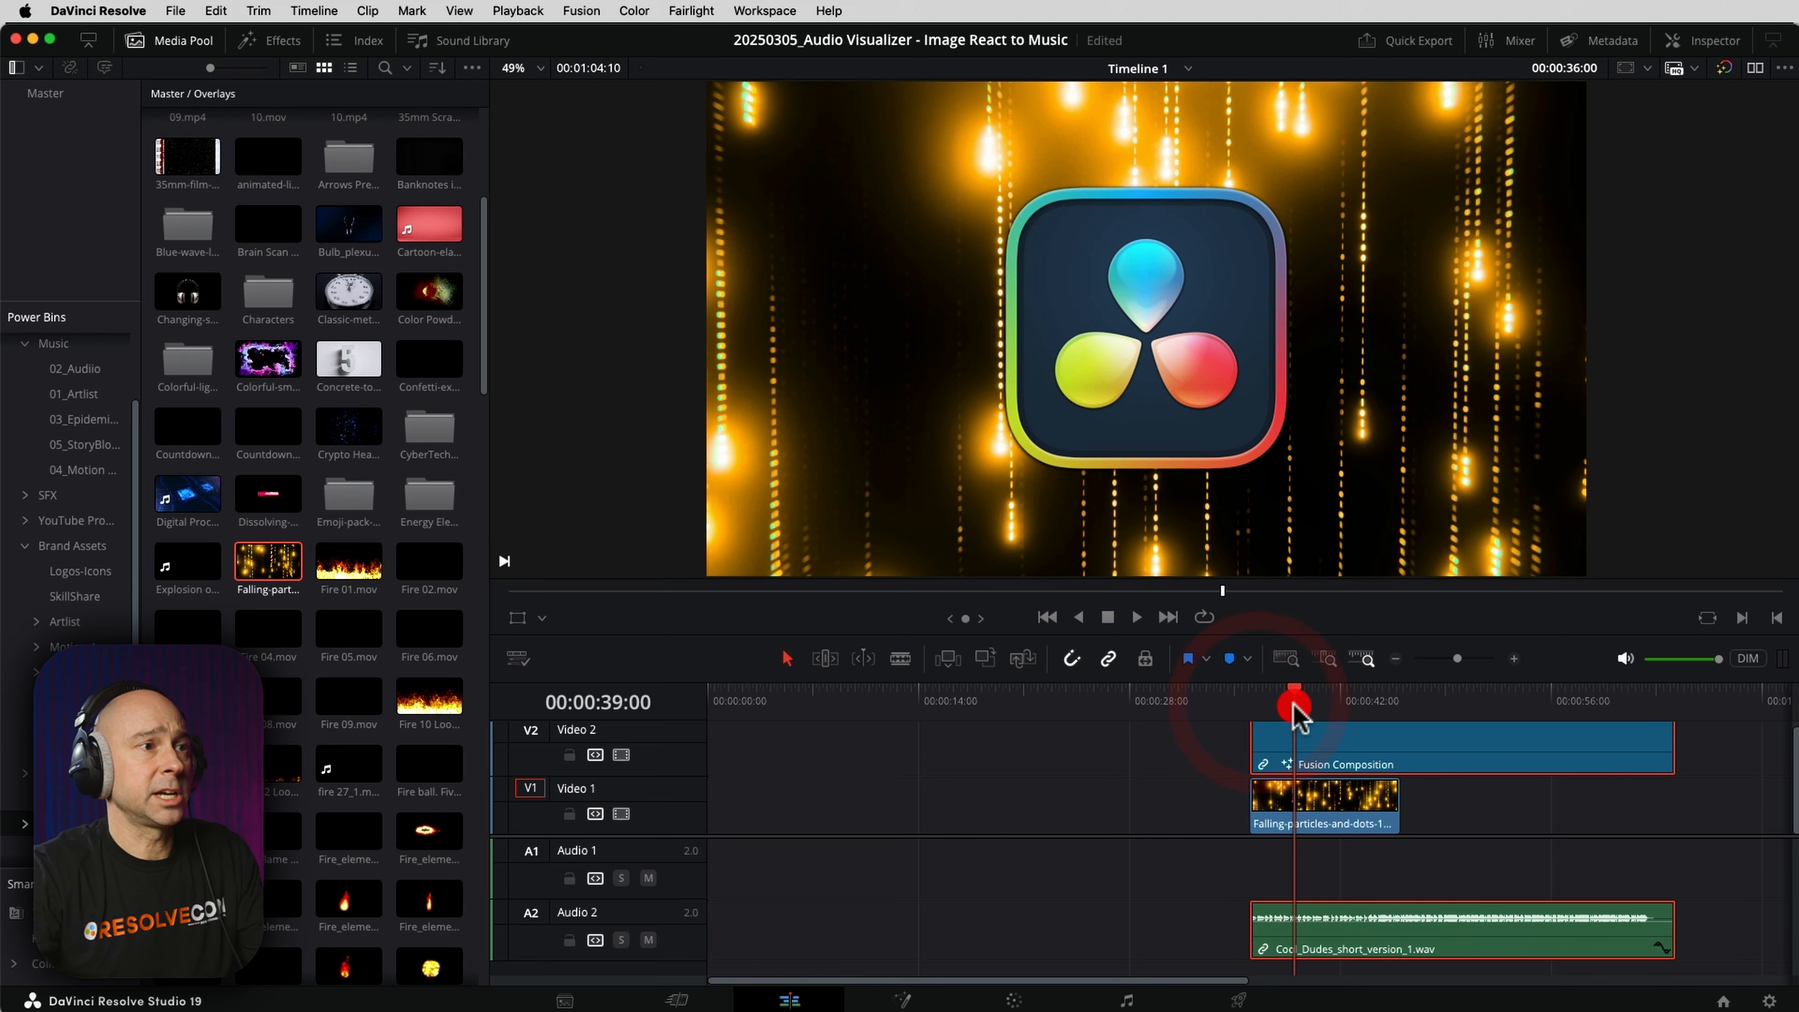
left_click(1253, 700)
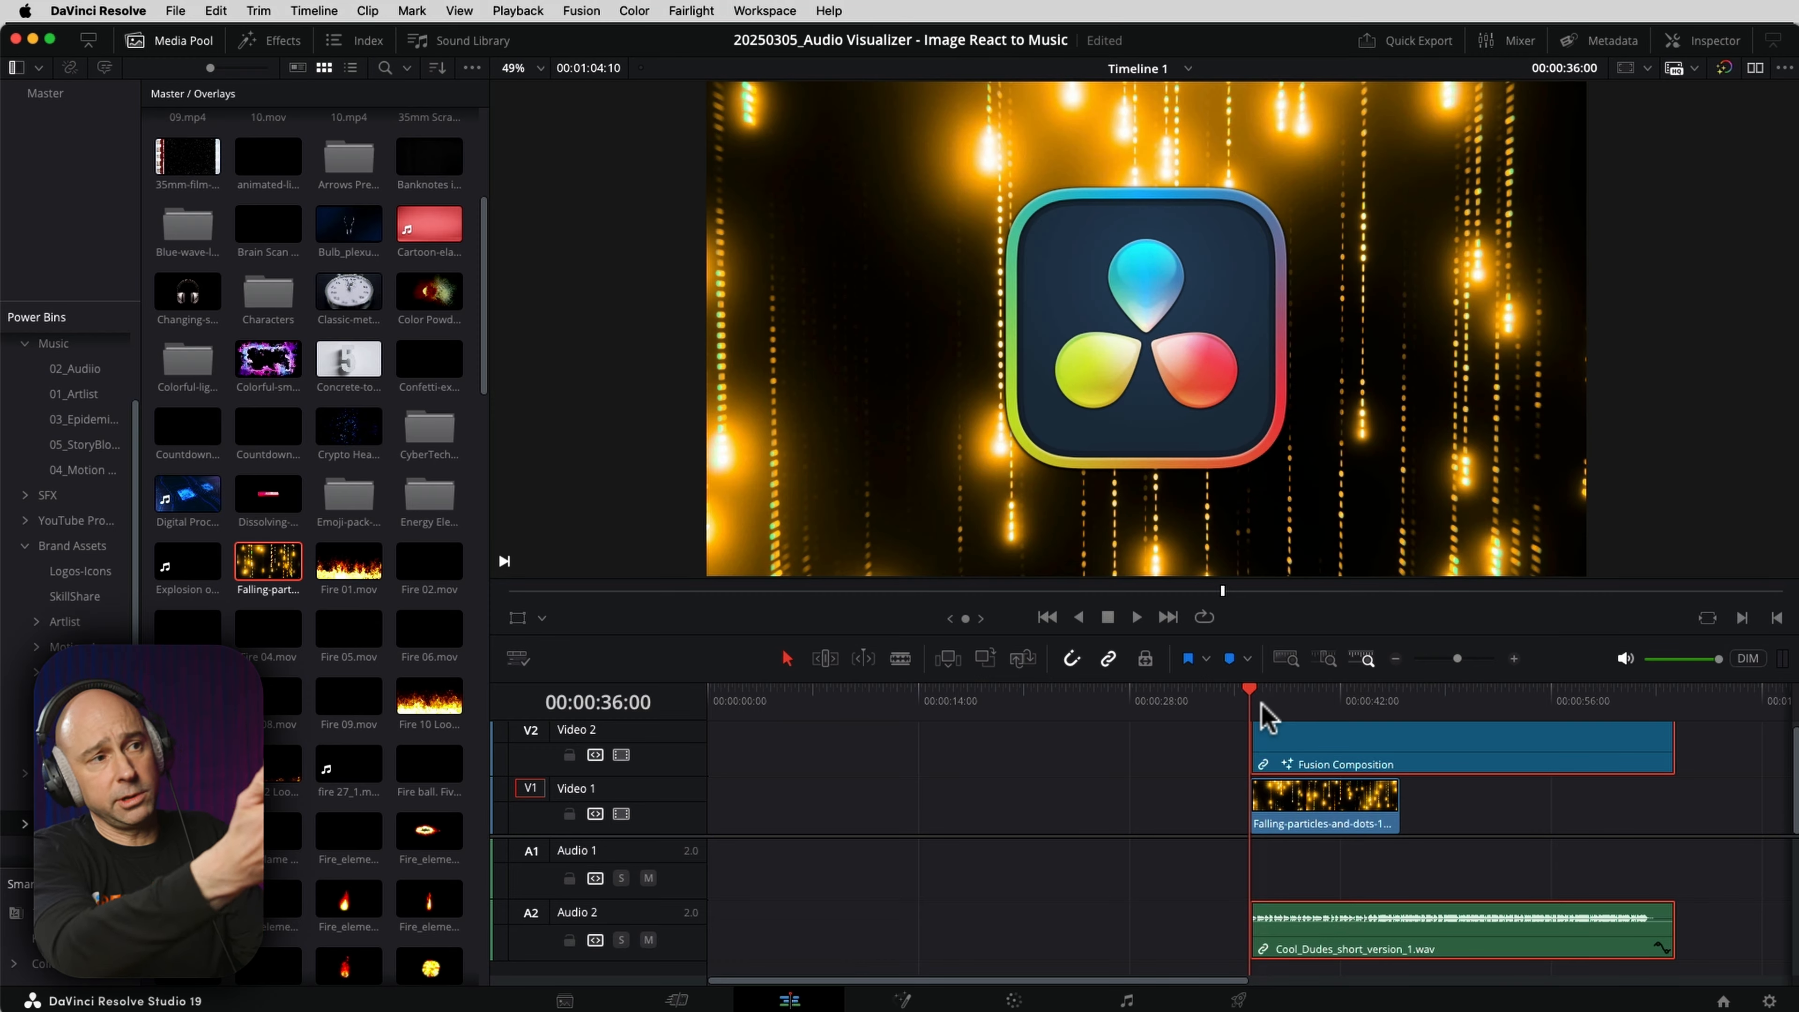
key("space")
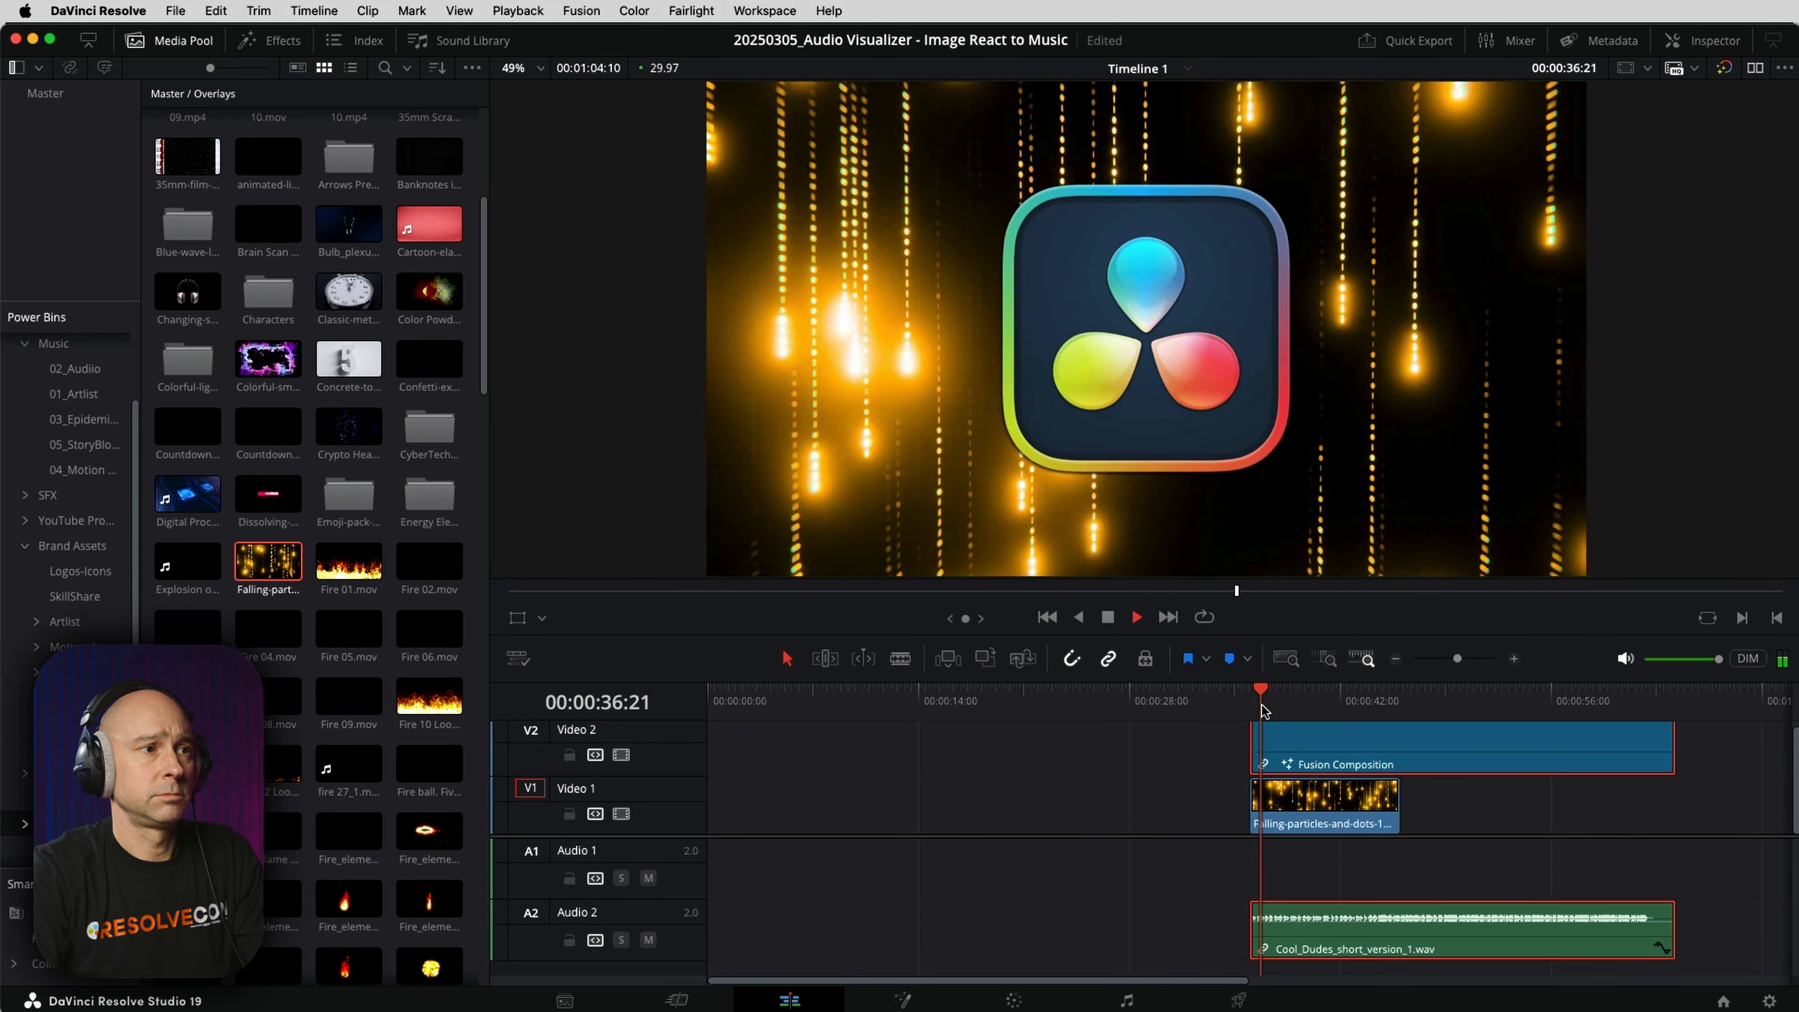